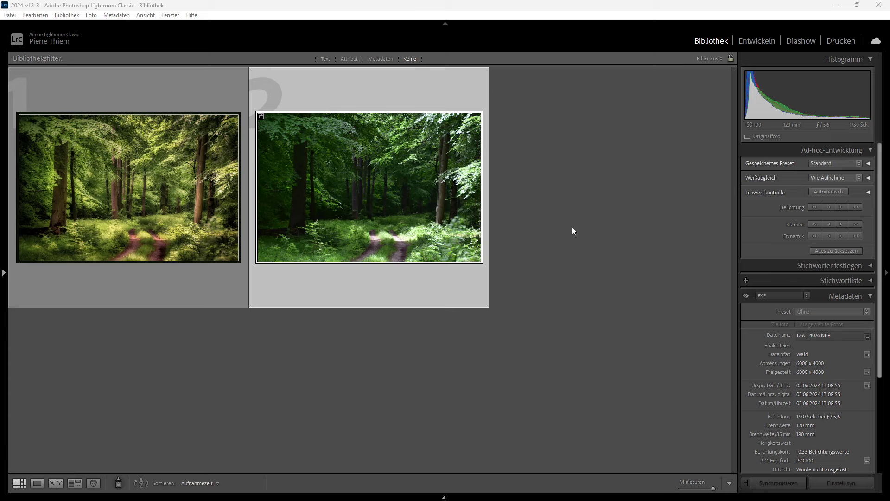
# Compare the dark raw forest photo with its finished edited version at full size
pyautogui.doubleClick(393, 191)
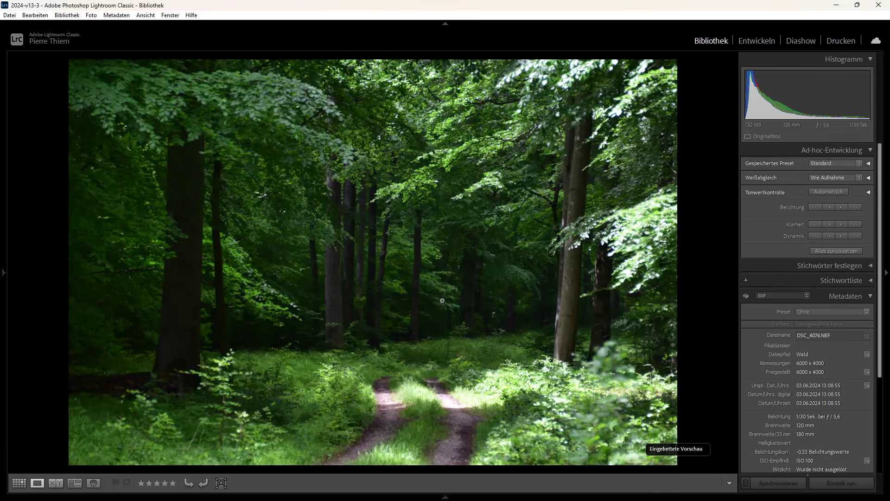
pyautogui.press('Right')
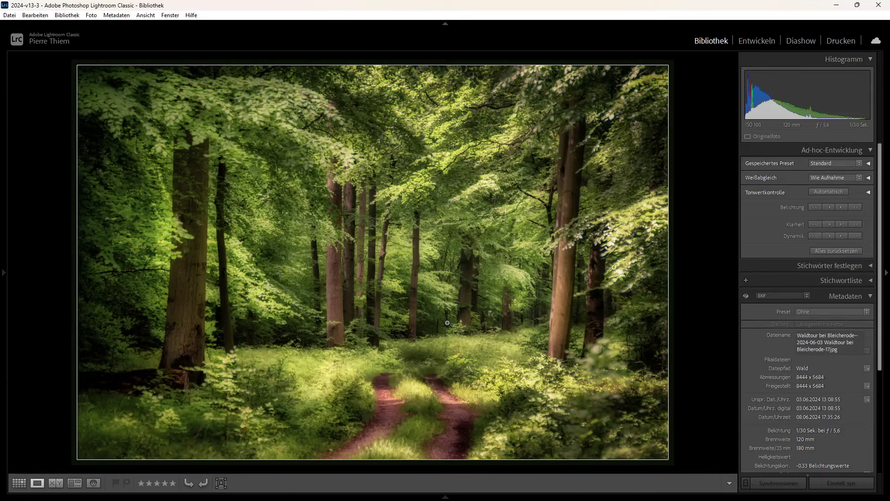
pyautogui.press('Left')
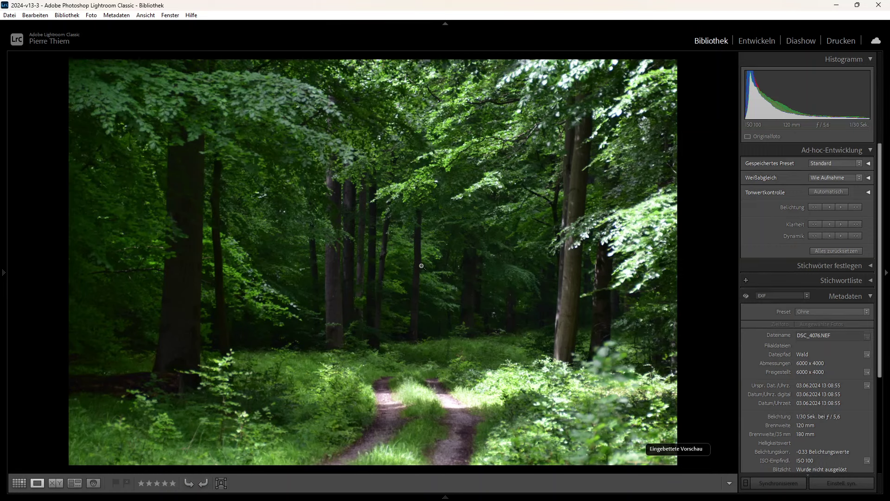
pyautogui.press('Right')
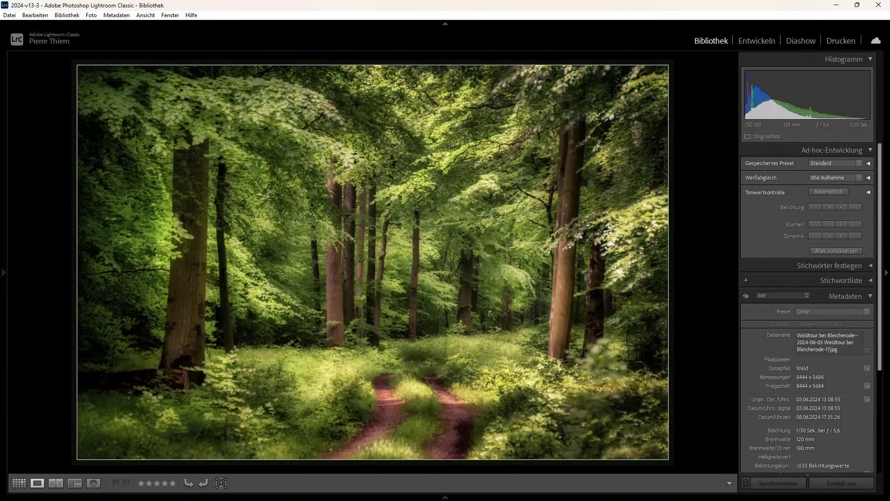
pyautogui.press('Left')
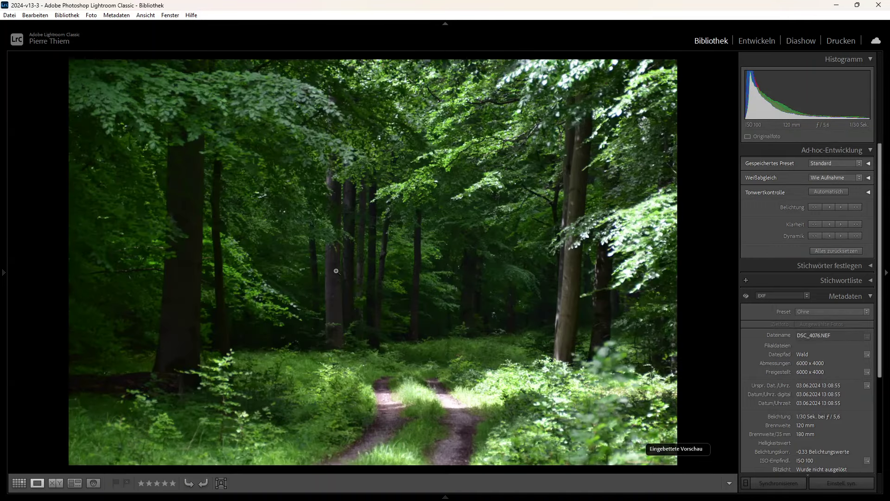
pyautogui.click(19, 482)
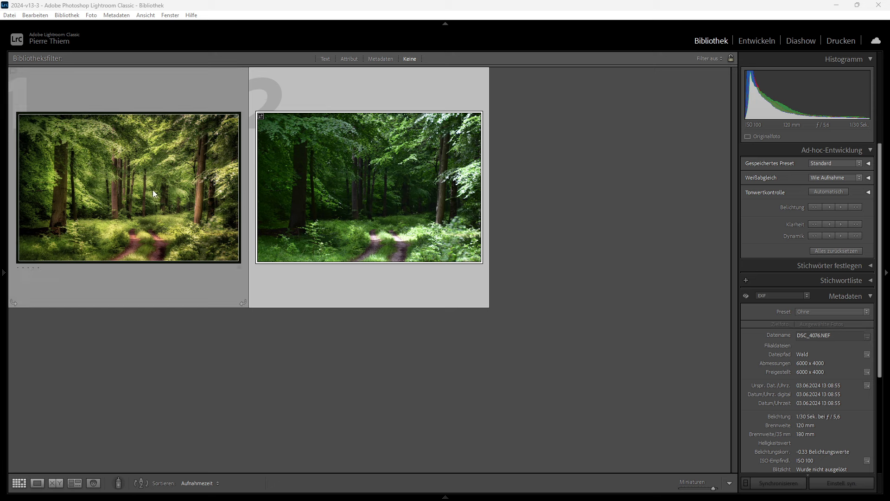
pyautogui.moveTo(369, 187)
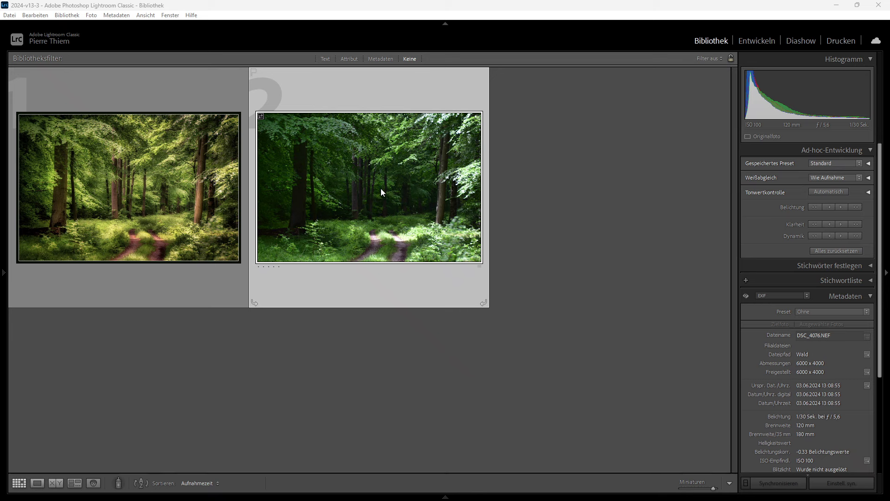
# In Develop, apply automatic Basic tone settings to the raw photo and show highlight clipping
pyautogui.click(759, 43)
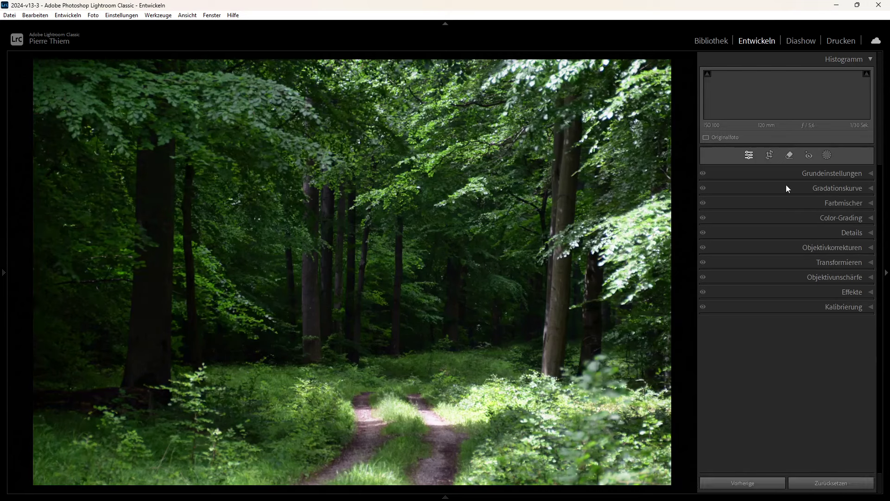
pyautogui.click(854, 174)
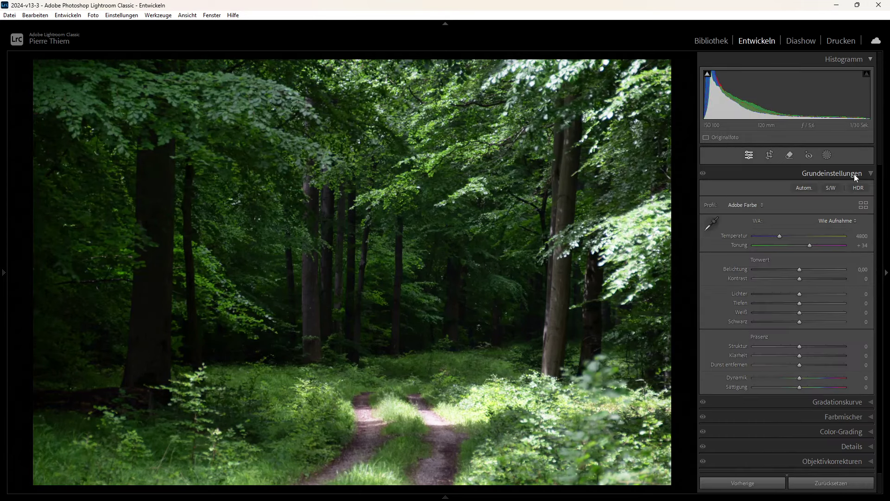
pyautogui.click(799, 204)
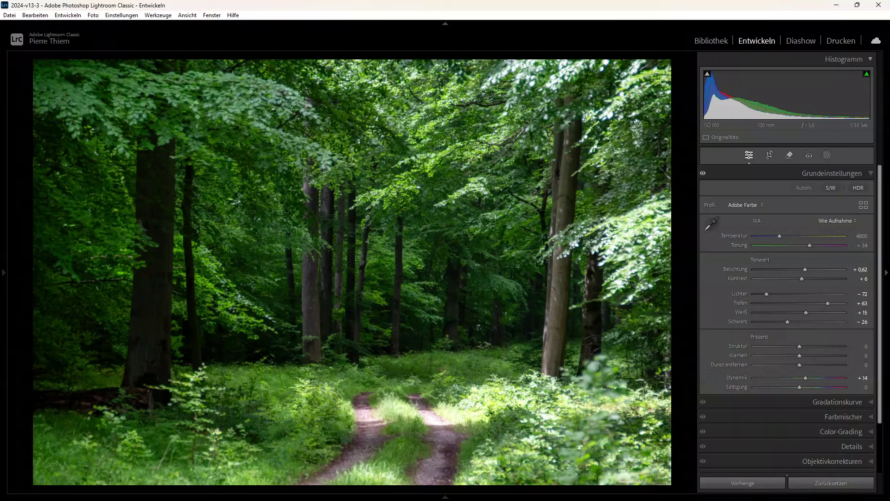
pyautogui.click(867, 73)
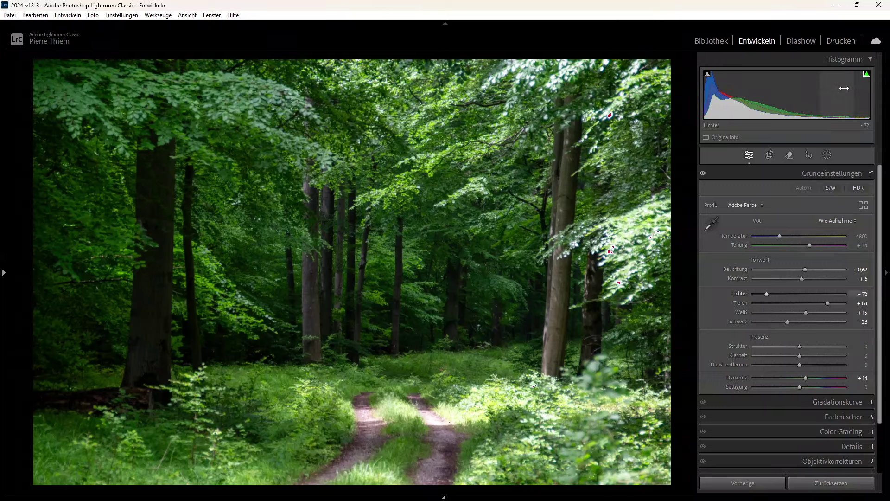
# Show the shadow clipping warning on the forest photo's histogram
pyautogui.click(707, 74)
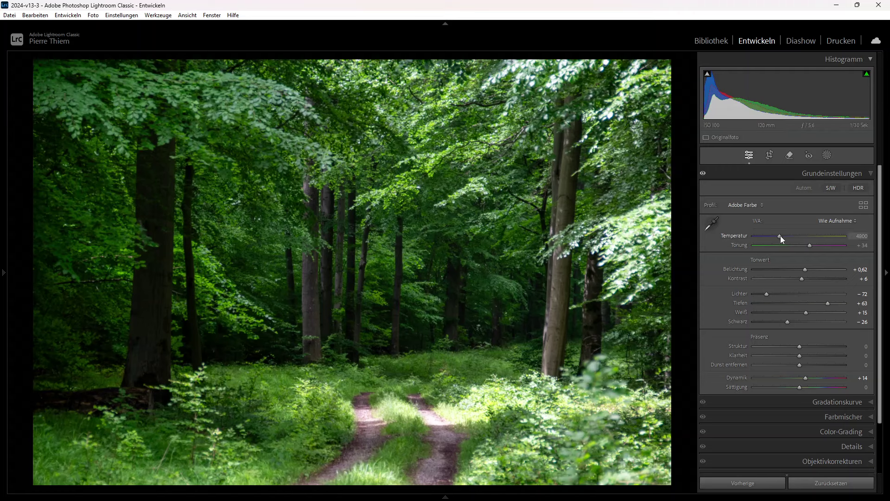
# In Basic settings, set Temperature 6974, Highlights −100 and Exposure +0,69
pyautogui.moveTo(780, 235)
pyautogui.mouseDown()
pyautogui.moveTo(808, 235)
pyautogui.moveTo(794, 239)
pyautogui.mouseUp()
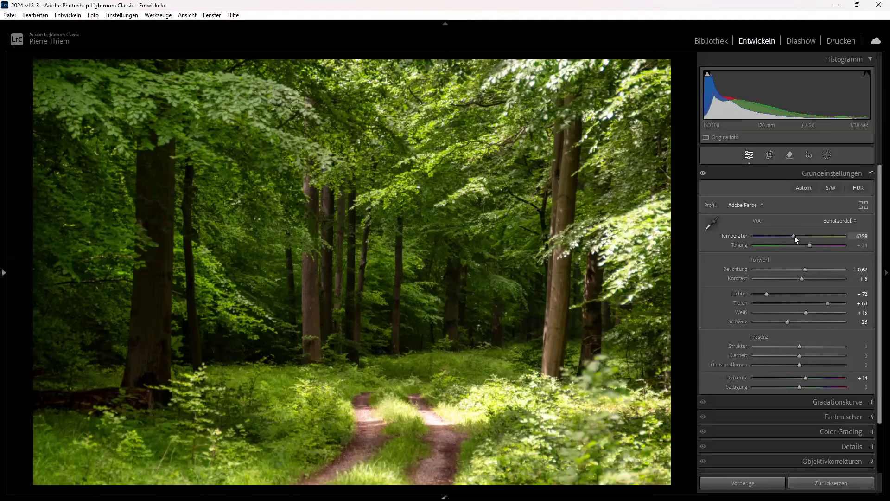
pyautogui.moveTo(794, 236); pyautogui.dragTo(800, 237)
pyautogui.moveTo(766, 294); pyautogui.dragTo(748, 296)
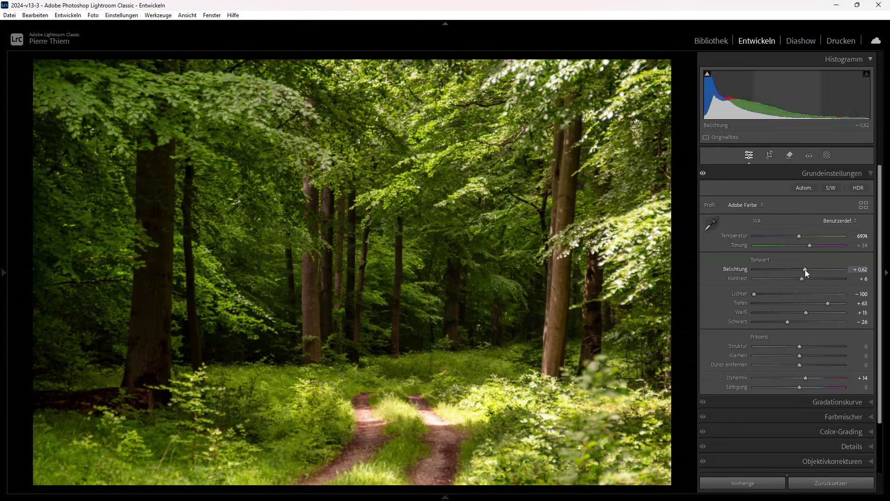
pyautogui.moveTo(802, 270); pyautogui.dragTo(800, 270)
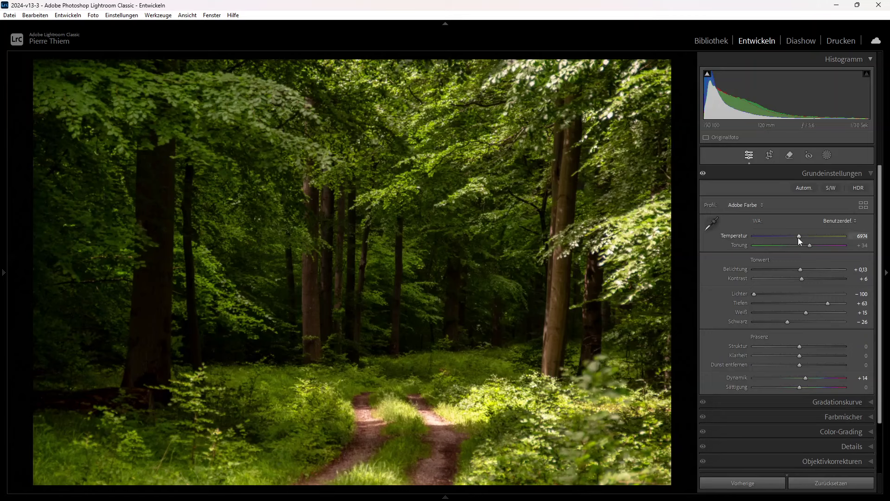
pyautogui.moveTo(800, 268); pyautogui.dragTo(804, 269)
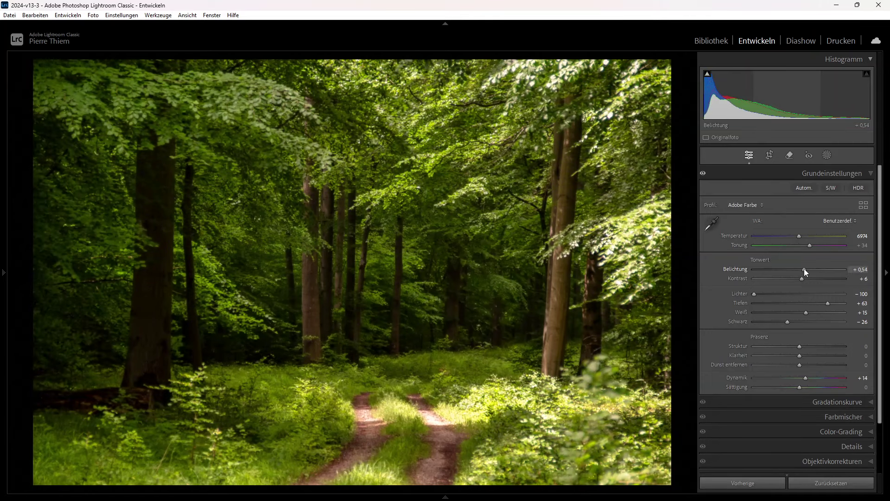
pyautogui.moveTo(804, 268); pyautogui.dragTo(805, 268)
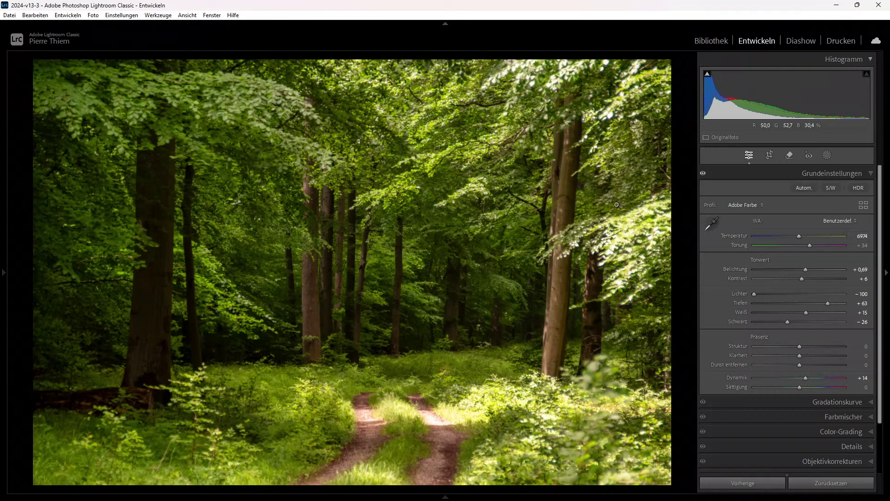
# Add a right-to-left linear gradient mask with Exposure −0,34, Highlights −88, Temperature 12
pyautogui.click(826, 155)
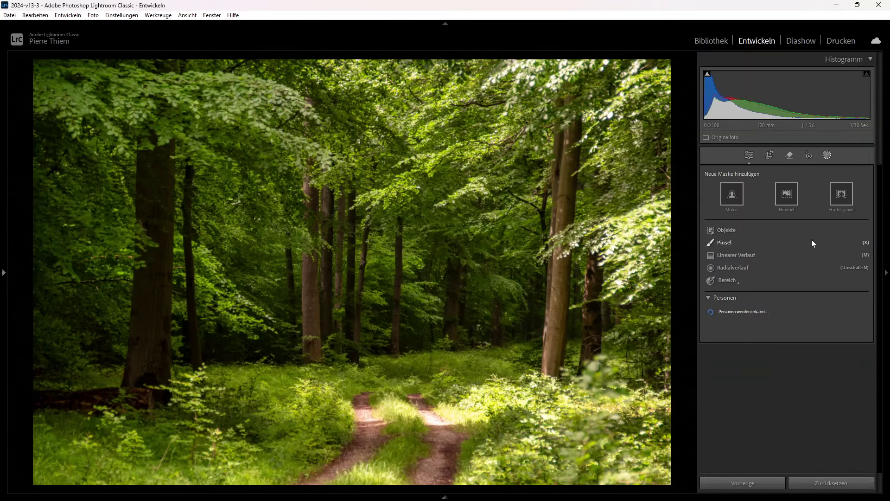
pyautogui.click(725, 255)
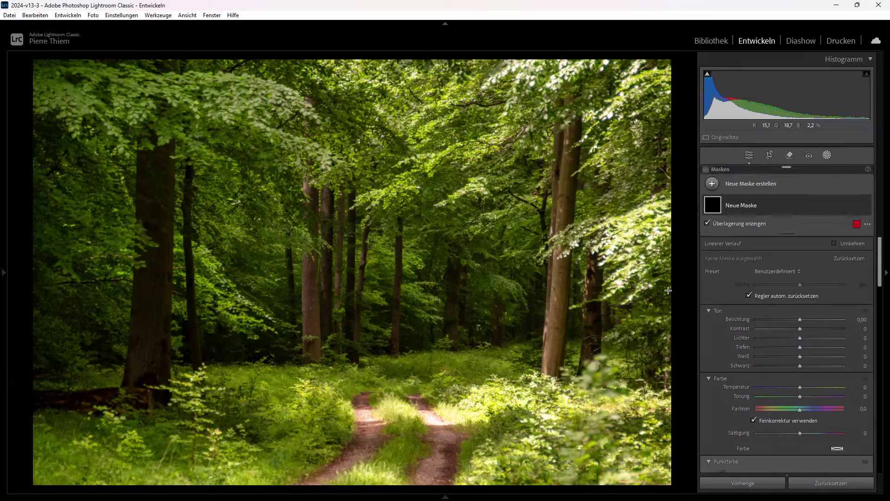
pyautogui.moveTo(636, 293); pyautogui.dragTo(311, 288)
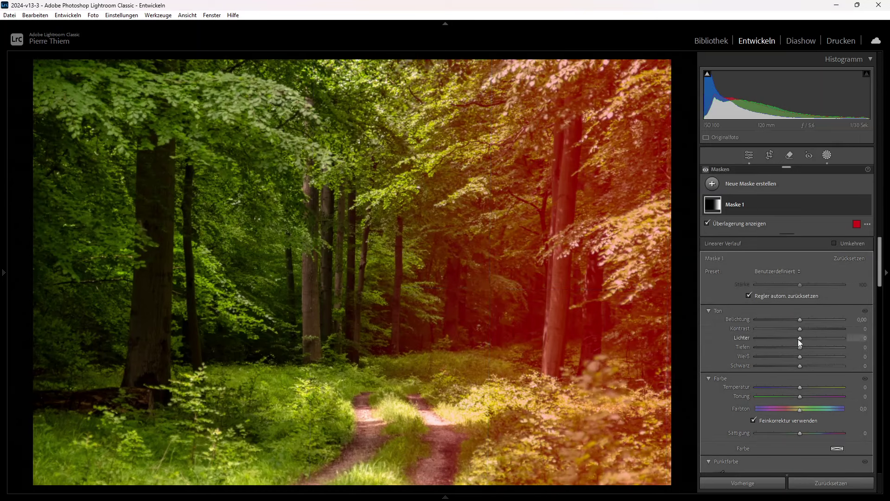
pyautogui.moveTo(797, 338); pyautogui.dragTo(755, 342)
pyautogui.moveTo(799, 321); pyautogui.dragTo(796, 321)
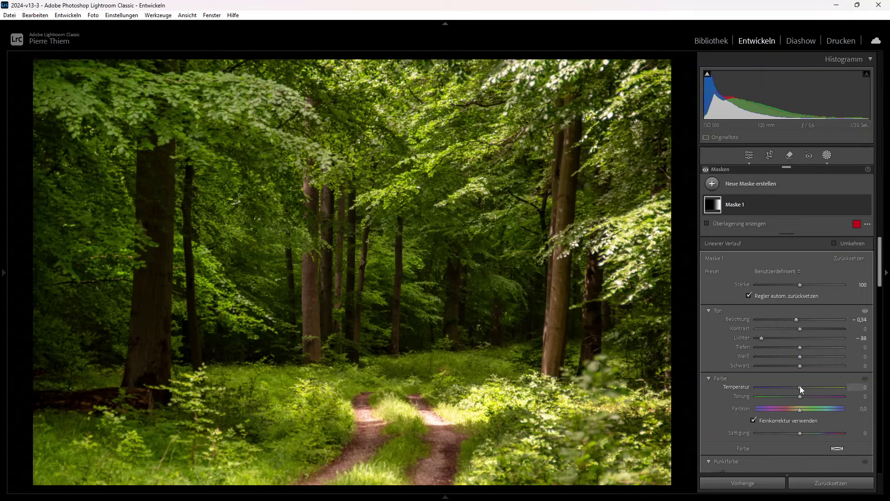
pyautogui.moveTo(800, 386); pyautogui.dragTo(804, 387)
# Create brush mask Maske 2 over the bright foliage at top right, right edge and lower right
pyautogui.click(713, 184)
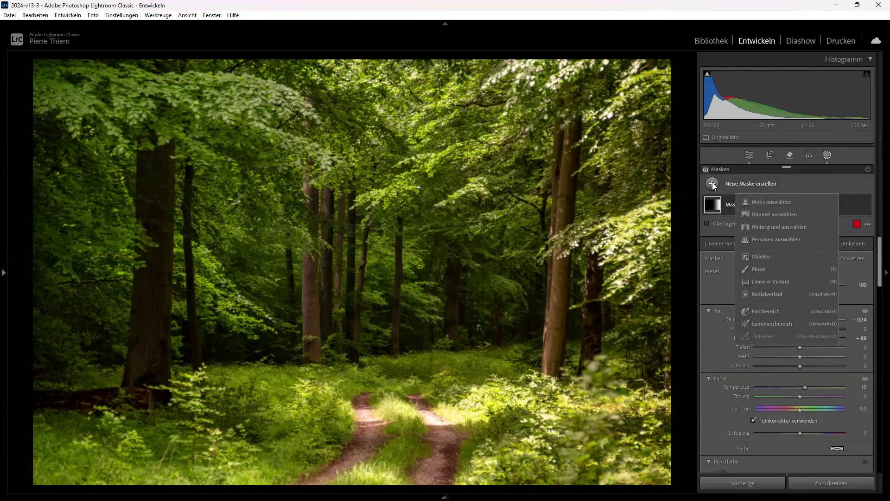
pyautogui.click(758, 269)
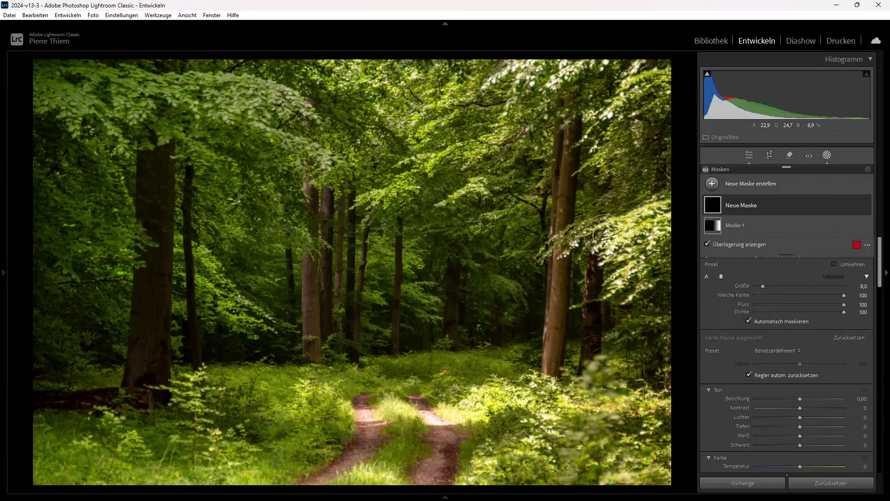
pyautogui.moveTo(599, 238); pyautogui.dragTo(625, 269)
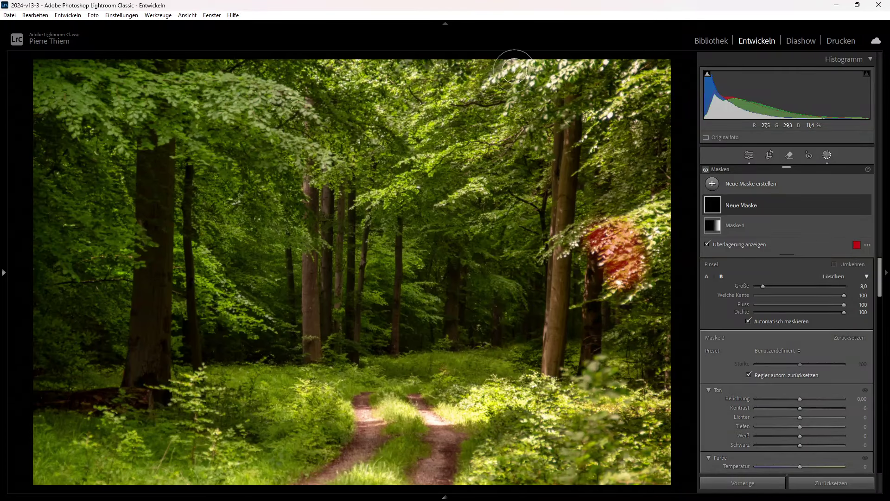
pyautogui.moveTo(587, 72); pyautogui.dragTo(533, 74)
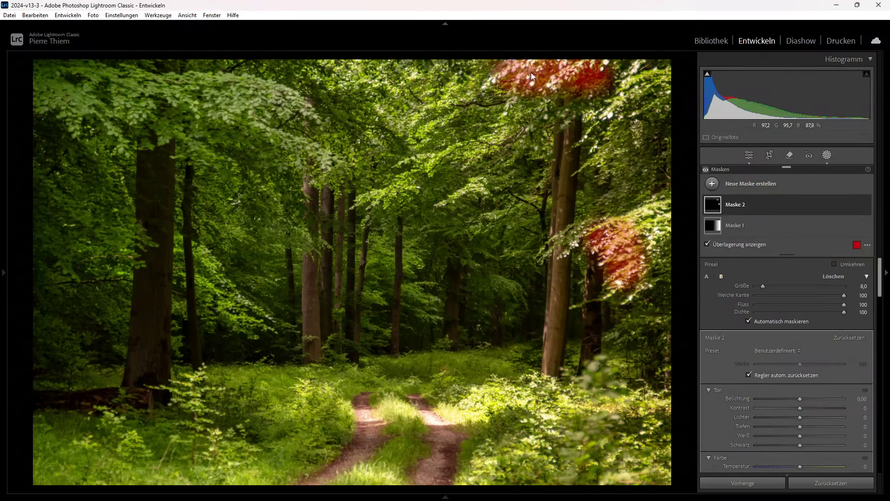
pyautogui.moveTo(535, 417)
pyautogui.mouseDown()
pyautogui.moveTo(514, 387)
pyautogui.moveTo(565, 440)
pyautogui.moveTo(486, 468)
pyautogui.moveTo(533, 391)
pyautogui.moveTo(526, 449)
pyautogui.mouseUp()
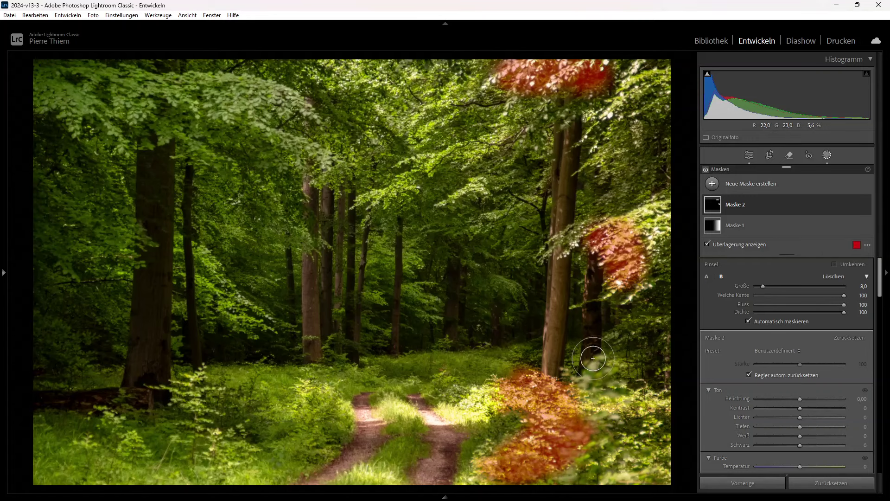
pyautogui.moveTo(635, 242)
pyautogui.mouseDown()
pyautogui.moveTo(663, 217)
pyautogui.moveTo(575, 241)
pyautogui.mouseUp()
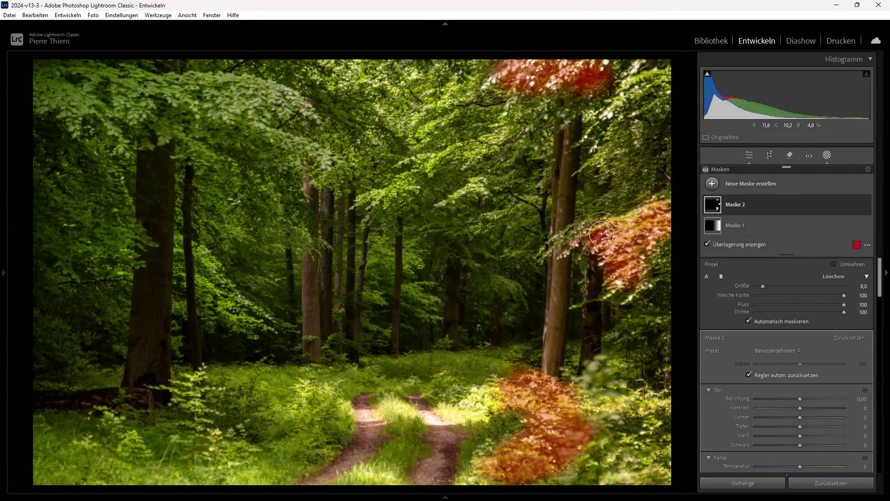
pyautogui.moveTo(605, 122)
pyautogui.mouseDown()
pyautogui.moveTo(633, 69)
pyautogui.moveTo(609, 116)
pyautogui.mouseUp()
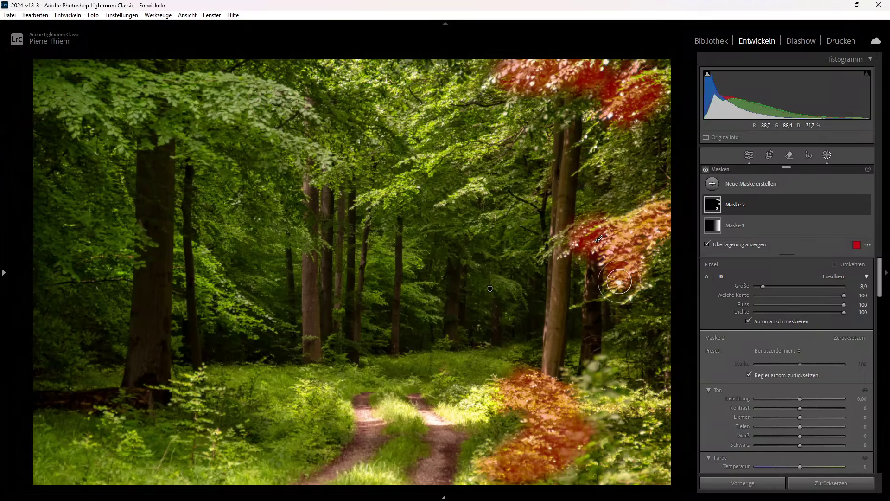
pyautogui.moveTo(621, 279); pyautogui.dragTo(635, 232)
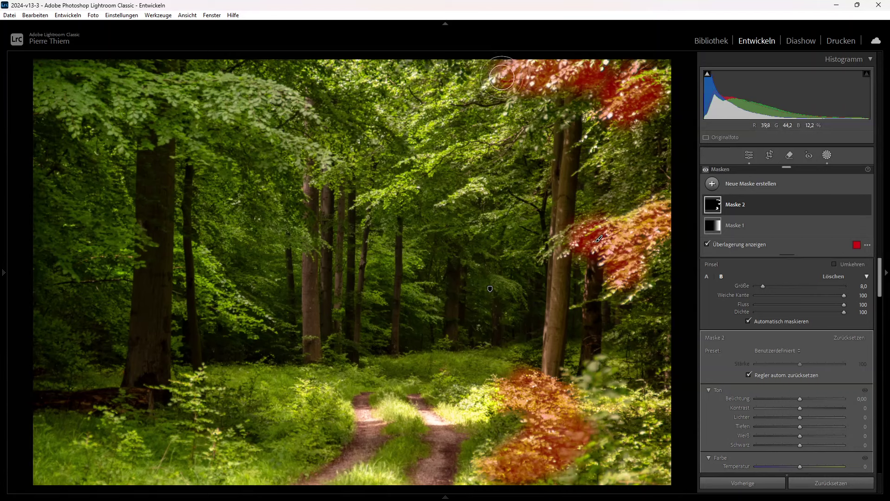
pyautogui.moveTo(510, 65)
pyautogui.mouseDown()
pyautogui.moveTo(634, 80)
pyautogui.moveTo(589, 79)
pyautogui.mouseUp()
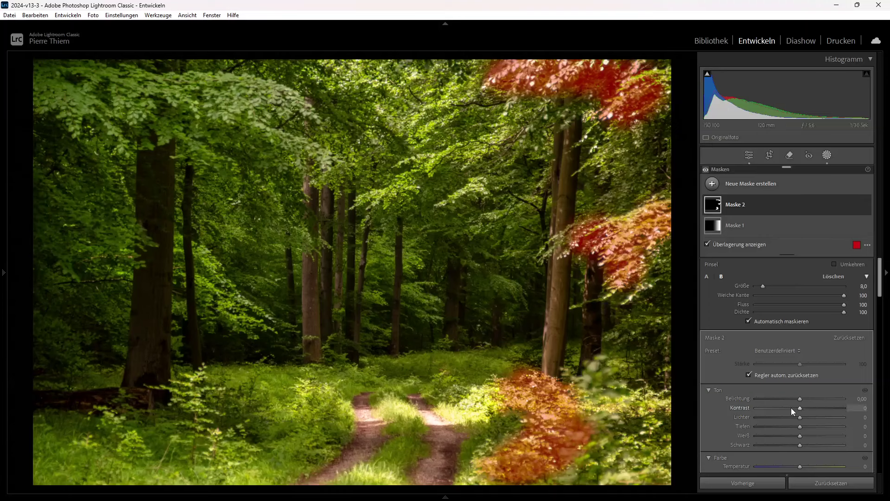
# Hide the mask overlay and set Maske 2 to Exposure −0,43 and Highlights −57
pyautogui.press('o')
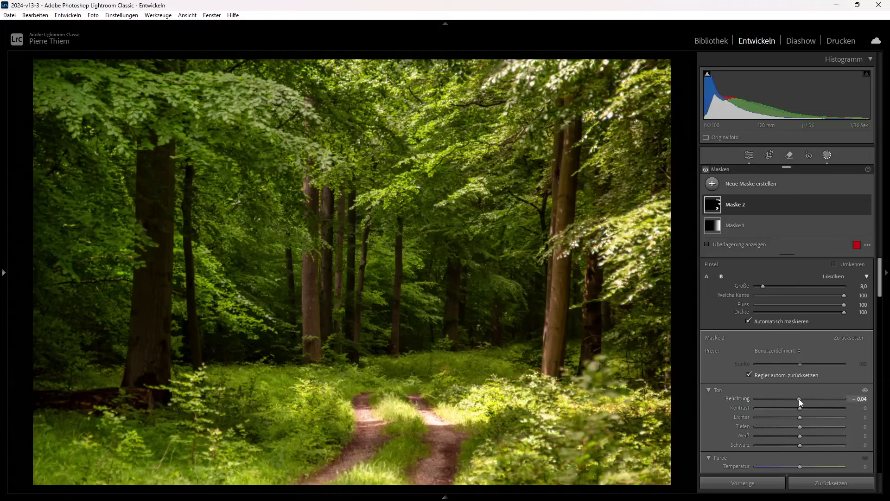
pyautogui.moveTo(800, 398); pyautogui.dragTo(796, 398)
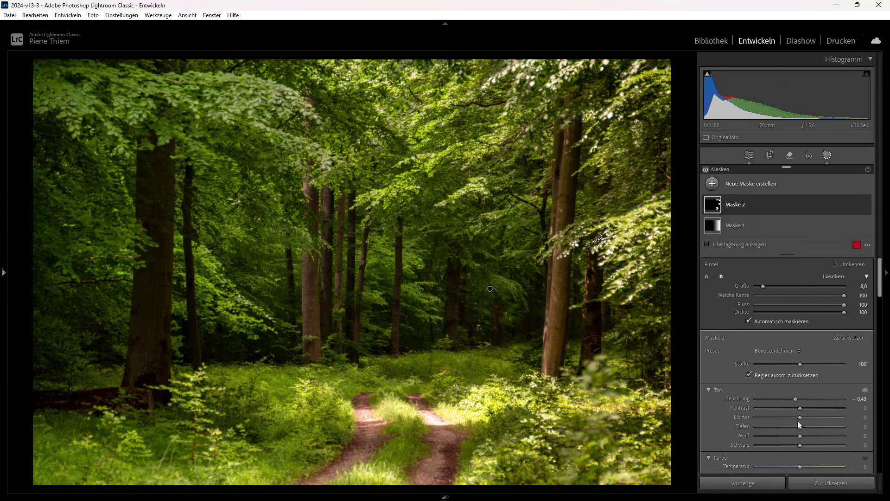
pyautogui.moveTo(800, 418); pyautogui.dragTo(772, 419)
pyautogui.moveTo(775, 419); pyautogui.dragTo(778, 419)
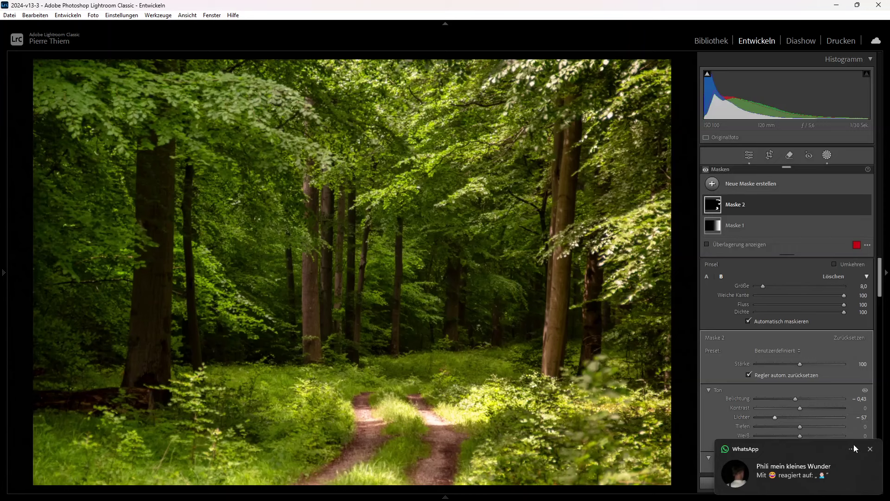
pyautogui.click(872, 449)
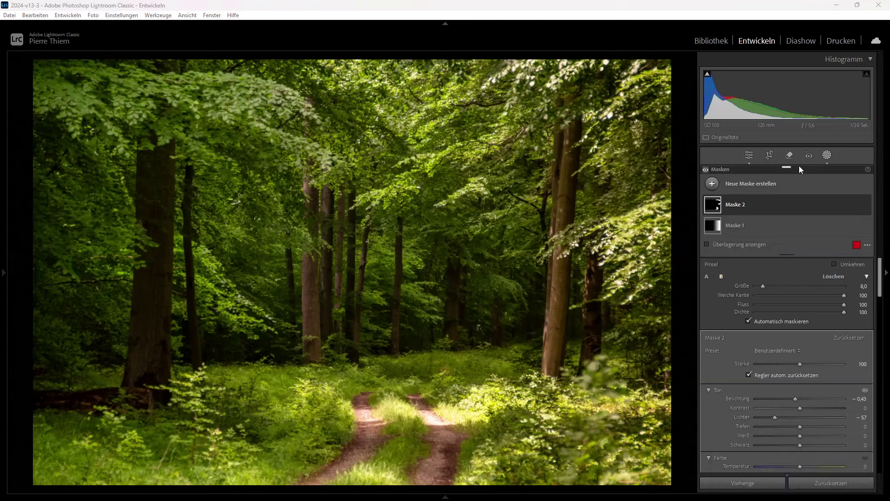
# Paint brush mask Maske 3 over the sunlit path with Exposure −1,15 and Highlights −40
pyautogui.click(712, 183)
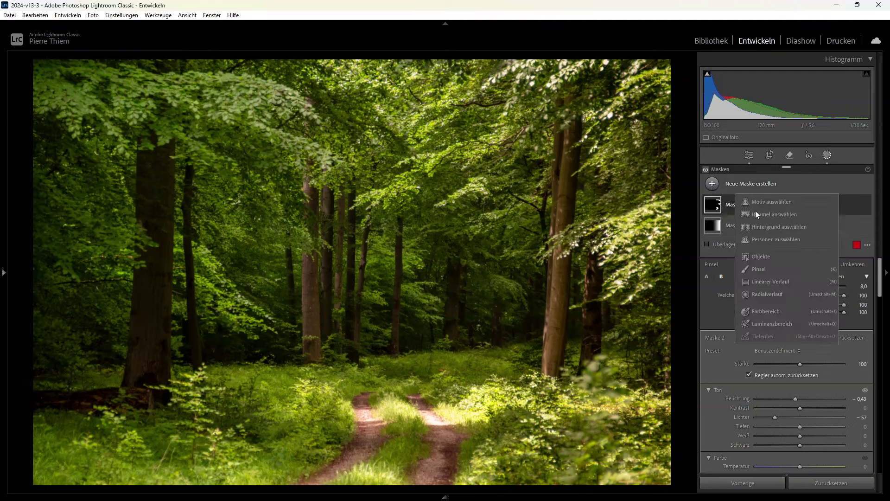
pyautogui.click(759, 270)
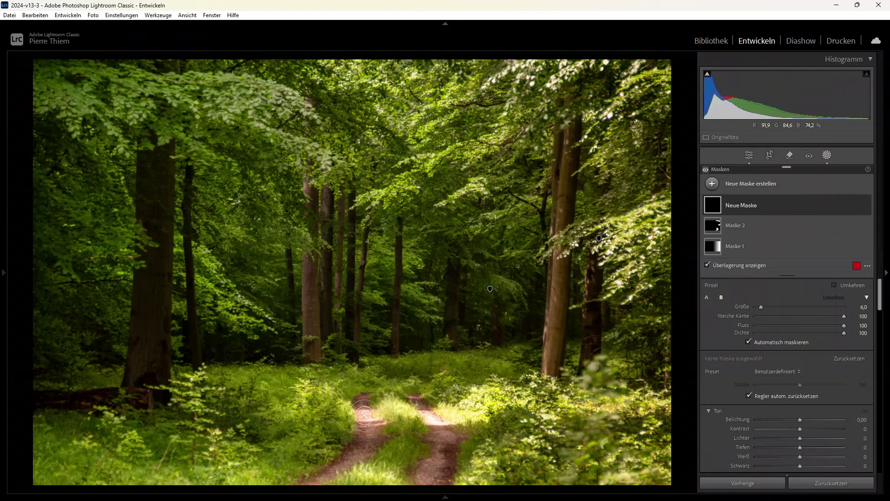
pyautogui.moveTo(364, 414)
pyautogui.mouseDown()
pyautogui.moveTo(449, 418)
pyautogui.moveTo(476, 392)
pyautogui.moveTo(355, 414)
pyautogui.moveTo(457, 406)
pyautogui.mouseUp()
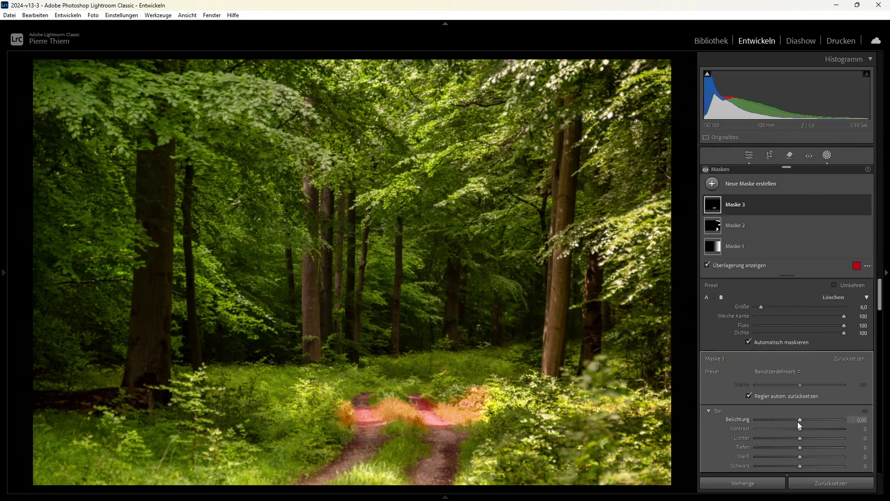
pyautogui.moveTo(800, 420); pyautogui.dragTo(785, 421)
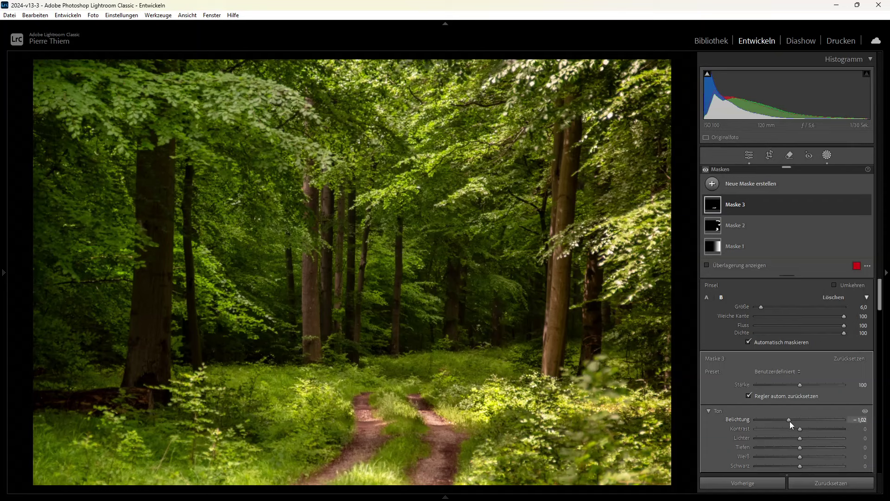
pyautogui.moveTo(789, 421); pyautogui.dragTo(788, 428)
pyautogui.moveTo(800, 438)
pyautogui.mouseDown()
pyautogui.moveTo(772, 441)
pyautogui.moveTo(779, 439)
pyautogui.mouseUp()
# Close masking, collapse Basic settings and expand the Tone Curve panel
pyautogui.click(827, 156)
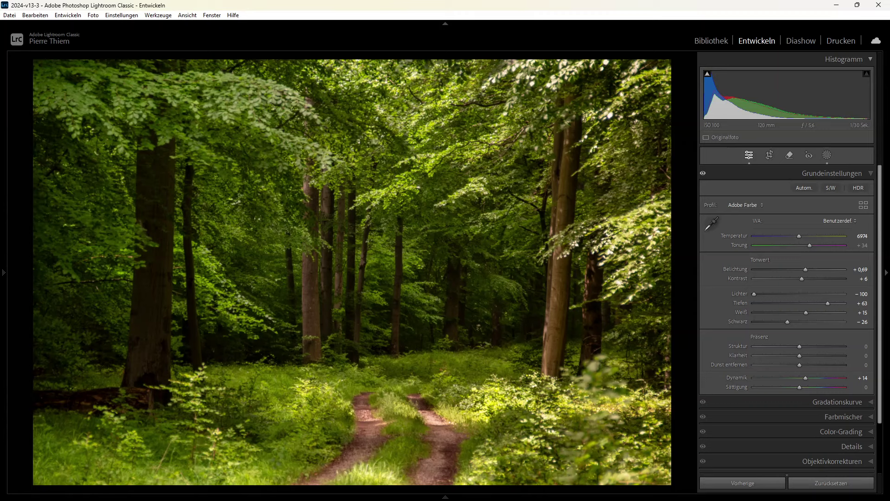
pyautogui.click(871, 173)
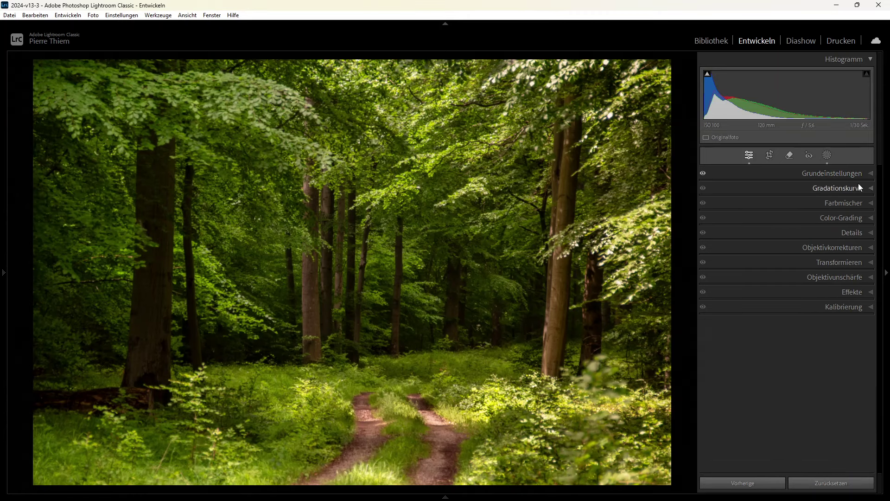
pyautogui.click(858, 190)
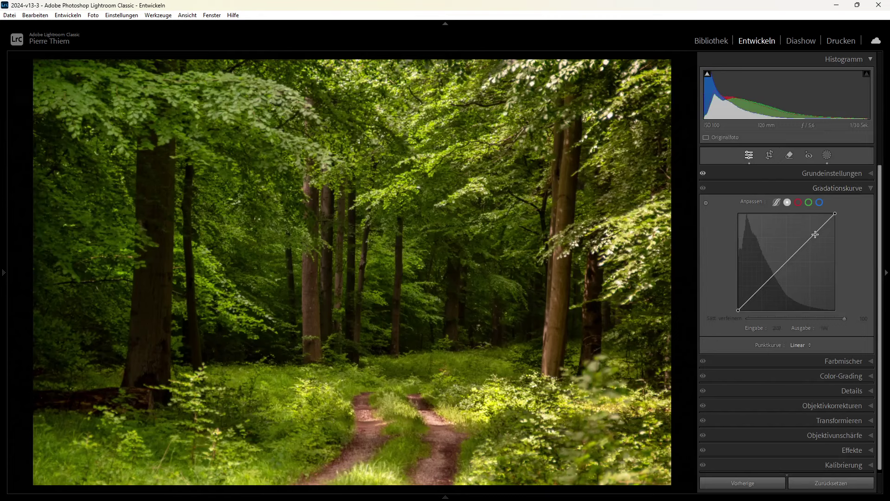
# Add tone curve points at about 198/212, 117/125 and 49/65
pyautogui.moveTo(814, 235); pyautogui.dragTo(814, 232)
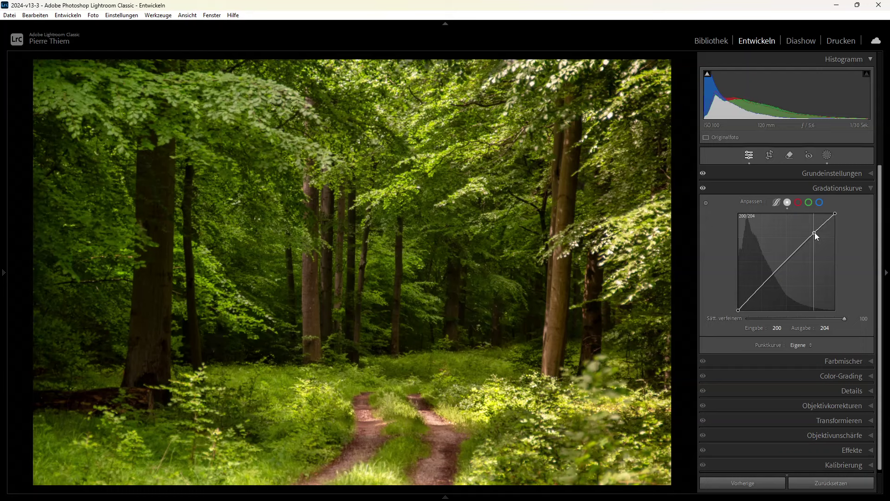
pyautogui.moveTo(814, 232); pyautogui.dragTo(813, 227)
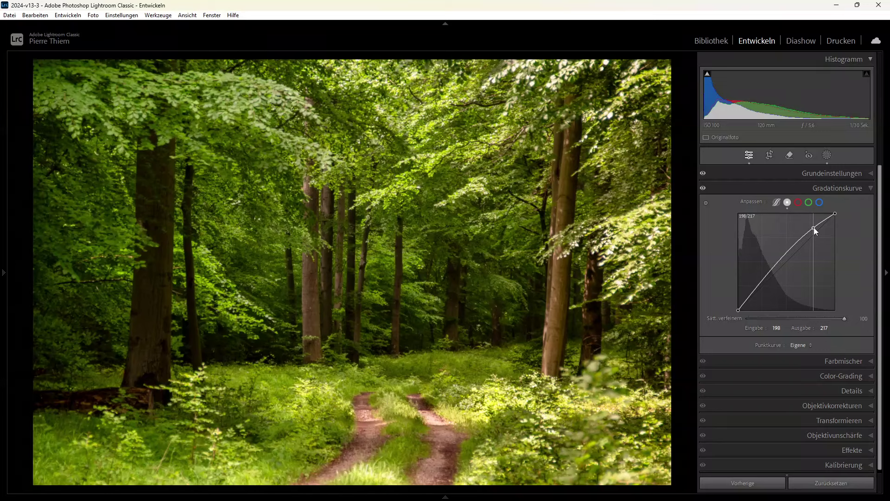
pyautogui.moveTo(813, 227); pyautogui.dragTo(813, 229)
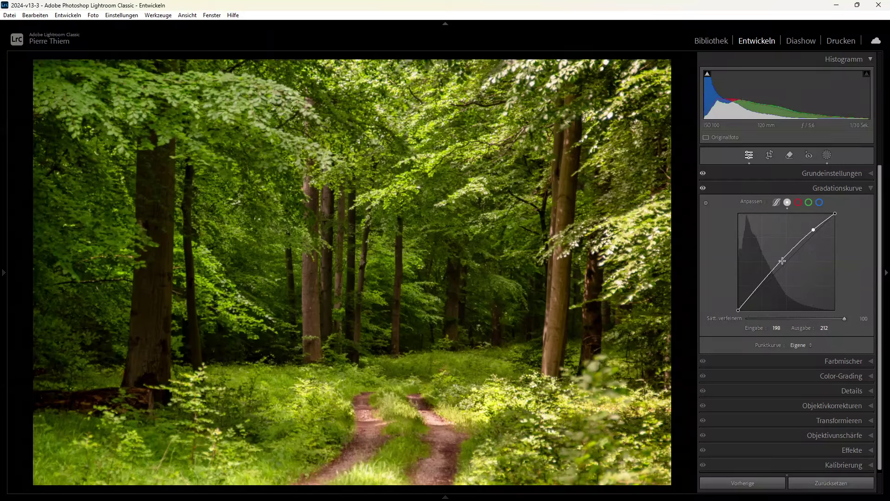
pyautogui.moveTo(782, 261); pyautogui.dragTo(783, 263)
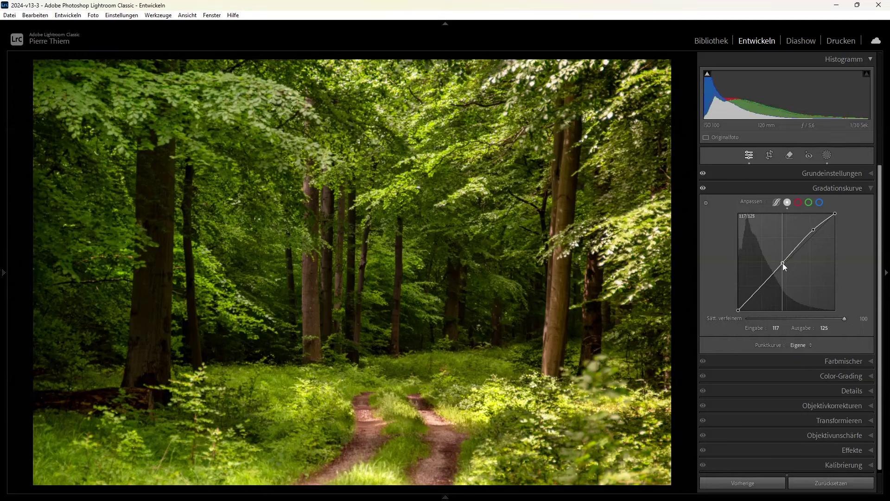
pyautogui.moveTo(757, 289); pyautogui.dragTo(755, 285)
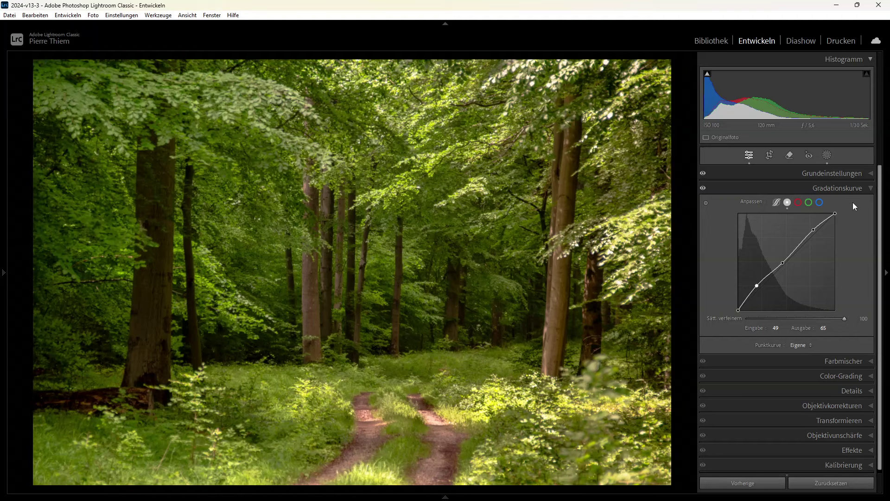
# In the Colour Mixer's Luminance view, set Green +63, Yellow +3, Orange +25, Red +29
pyautogui.click(872, 188)
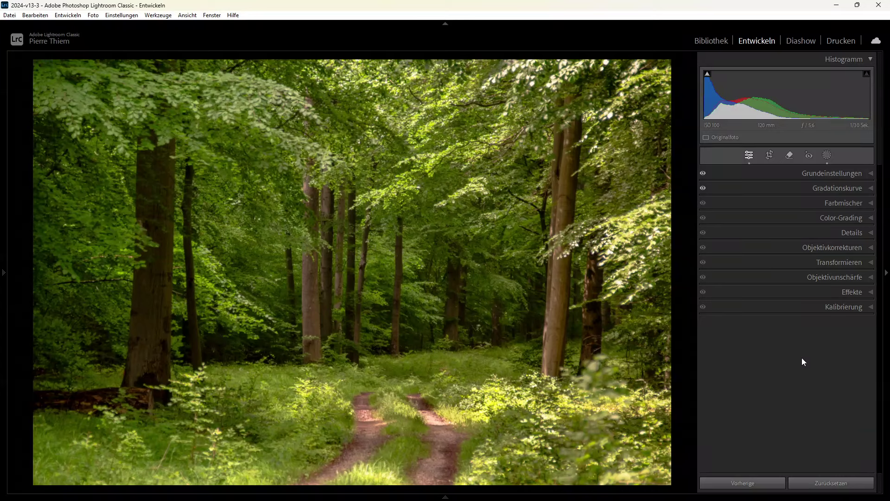
pyautogui.click(853, 204)
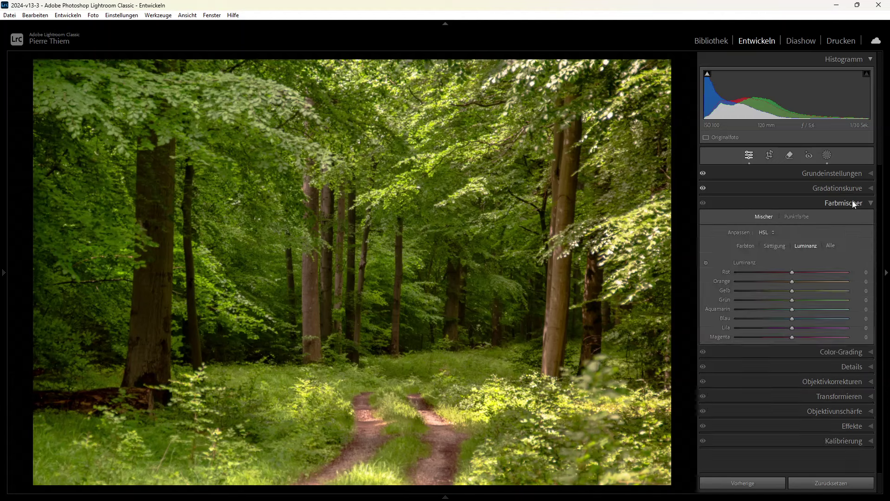
pyautogui.click(802, 244)
pyautogui.moveTo(794, 301); pyautogui.dragTo(815, 302)
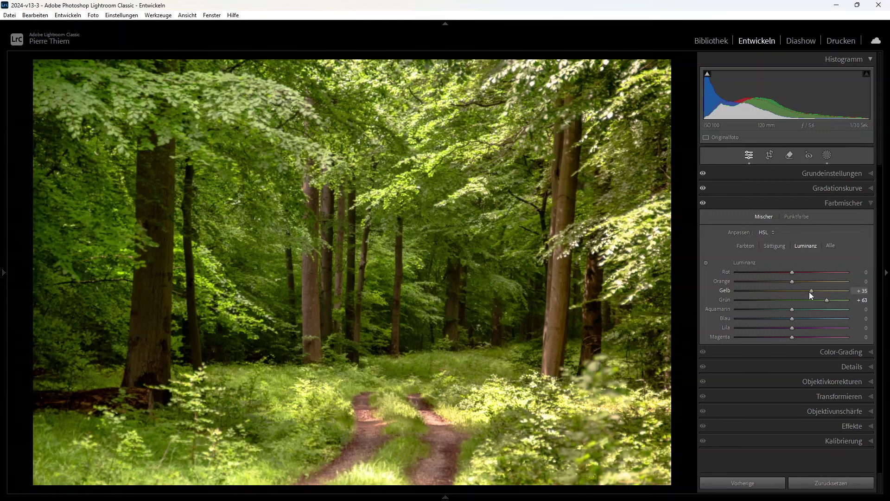
pyautogui.moveTo(809, 292)
pyautogui.mouseDown()
pyautogui.moveTo(794, 290)
pyautogui.moveTo(831, 284)
pyautogui.mouseUp()
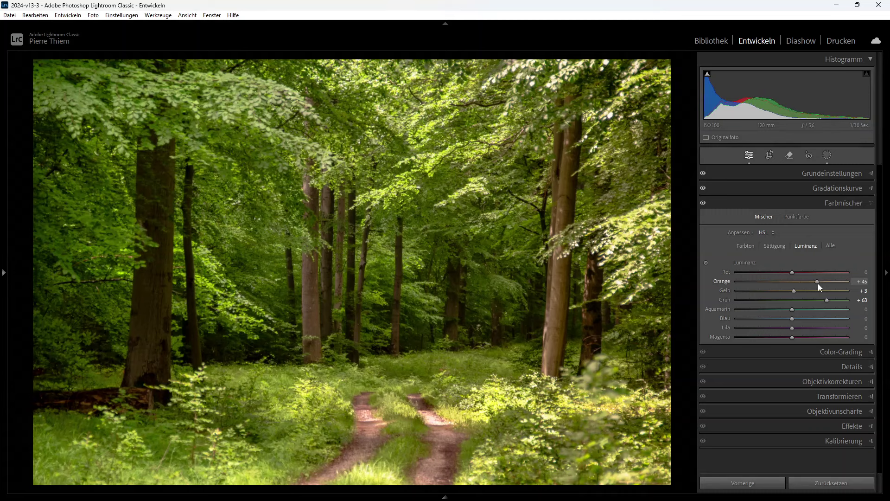
pyautogui.moveTo(818, 282); pyautogui.dragTo(807, 283)
pyautogui.moveTo(791, 273)
pyautogui.mouseDown()
pyautogui.moveTo(758, 271)
pyautogui.moveTo(828, 271)
pyautogui.mouseUp()
# In Color Grading, tint the shadows slightly warm and the midtones toward yellow-orange
pyautogui.click(871, 204)
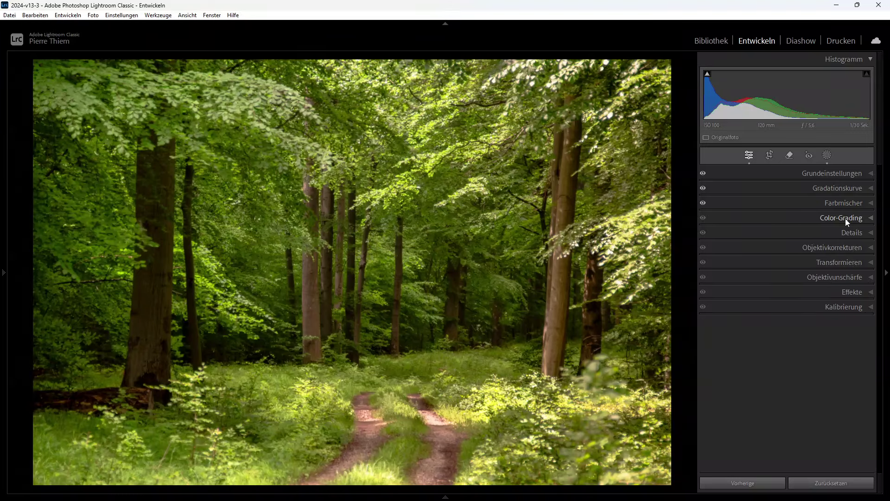
pyautogui.click(846, 218)
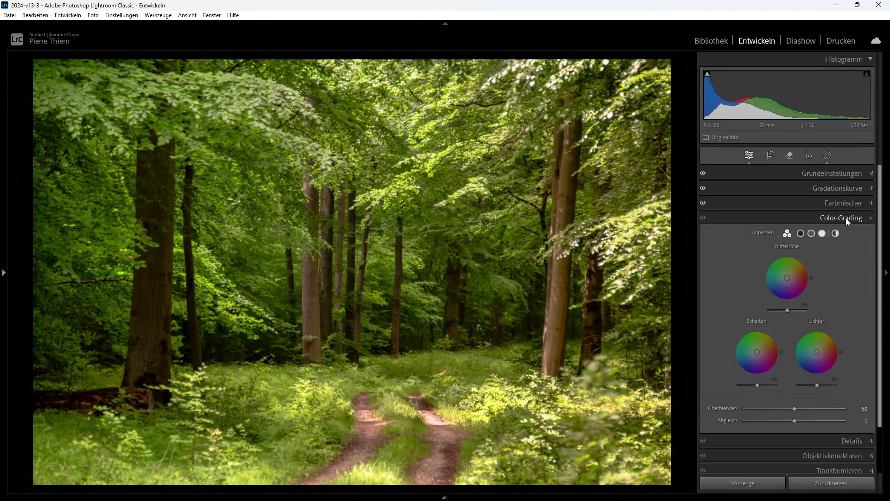
pyautogui.click(801, 233)
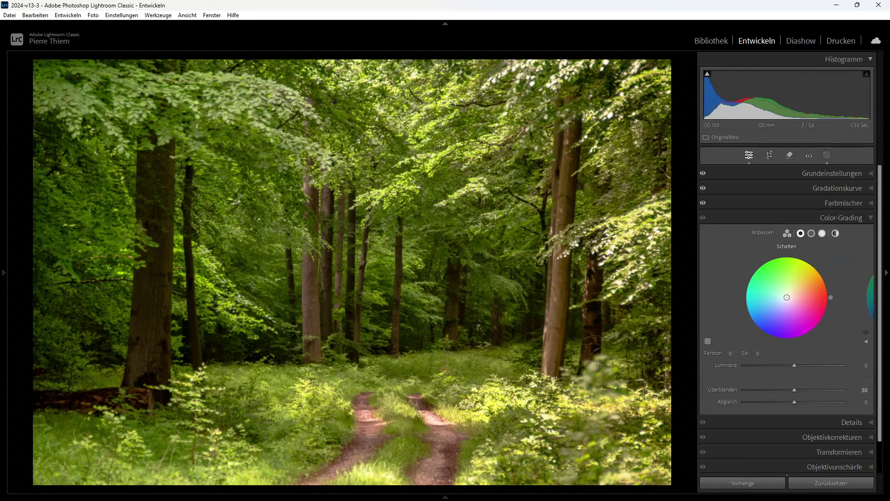
pyautogui.moveTo(787, 297); pyautogui.dragTo(791, 296)
pyautogui.click(811, 233)
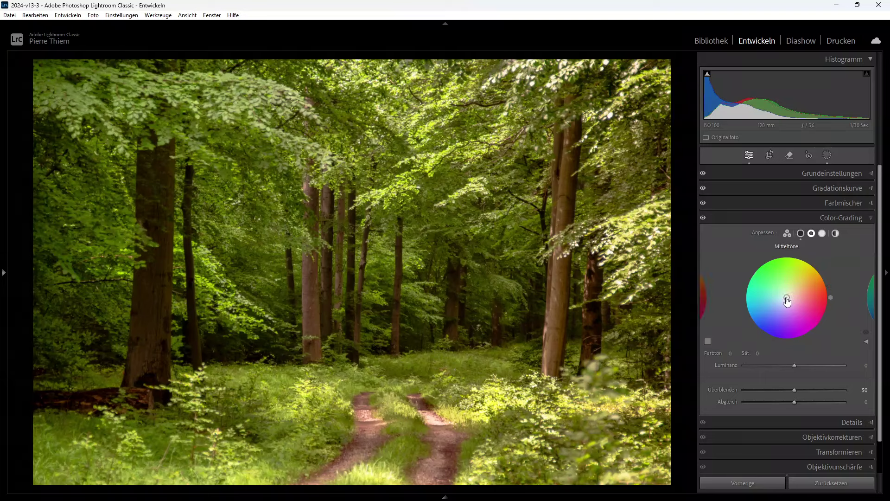
pyautogui.moveTo(786, 297); pyautogui.dragTo(791, 293)
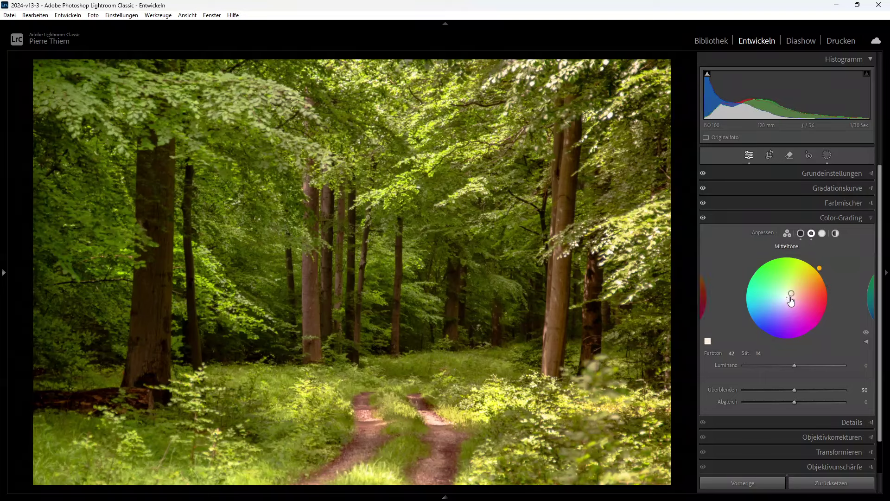
# Tint the highlights blue (hue 226, saturation 40), with luminance +47 and balance +31
pyautogui.click(822, 233)
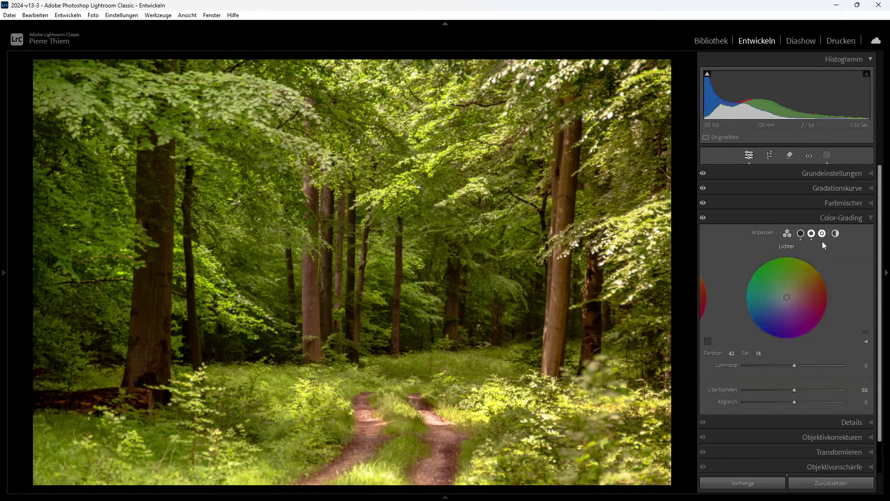
pyautogui.moveTo(787, 297); pyautogui.dragTo(775, 309)
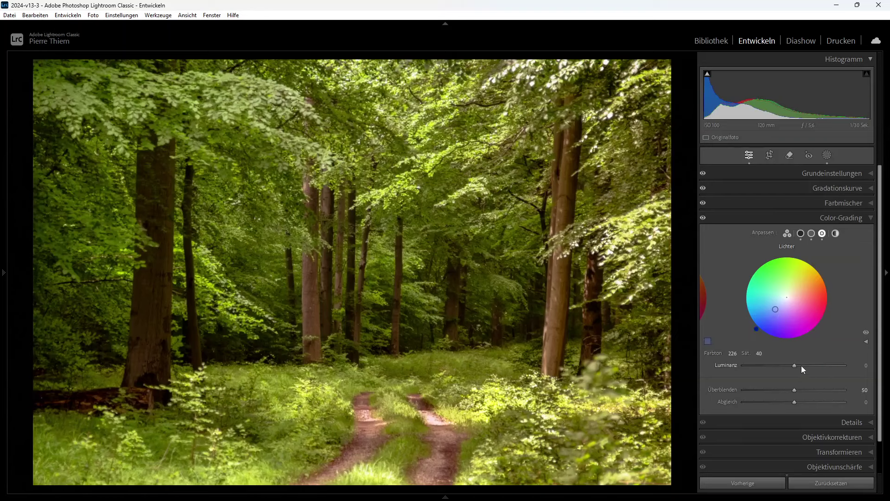
pyautogui.moveTo(794, 365); pyautogui.dragTo(819, 365)
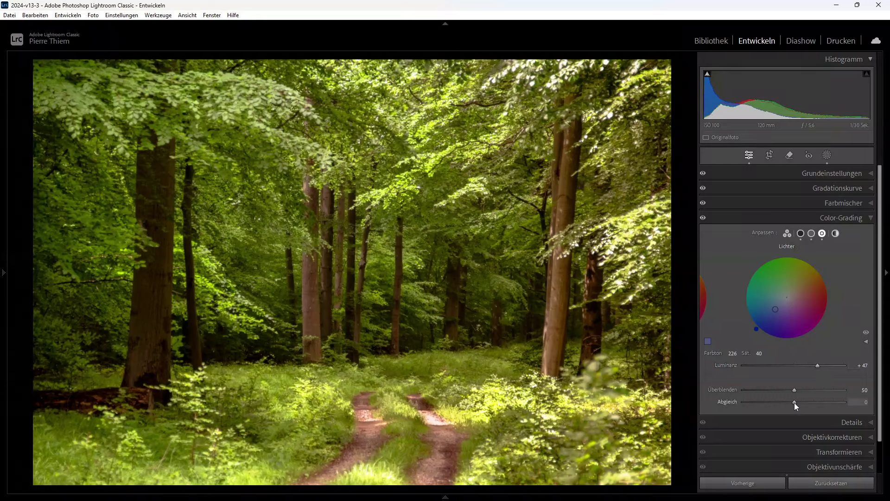
pyautogui.moveTo(794, 402)
pyautogui.mouseDown()
pyautogui.moveTo(831, 402)
pyautogui.moveTo(787, 402)
pyautogui.mouseUp()
pyautogui.click(871, 219)
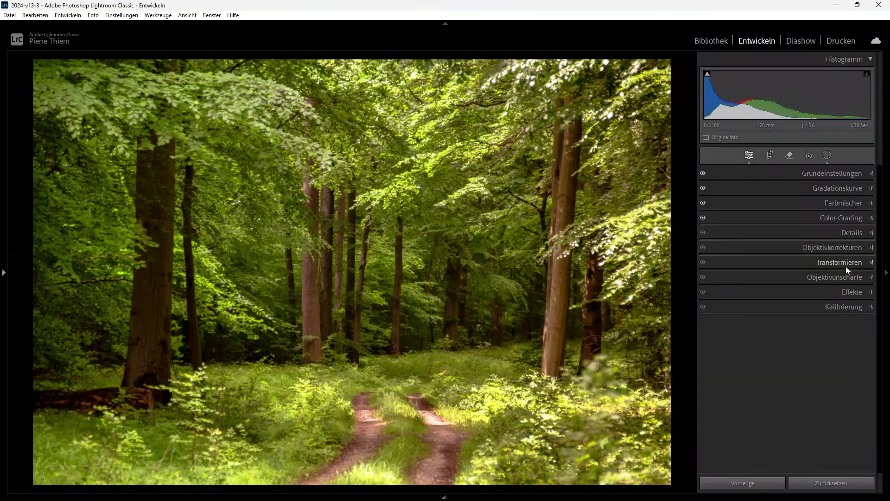
# Set the calibration primaries to Blue saturation +44, Green saturation −16 and Red saturation −16
pyautogui.click(845, 306)
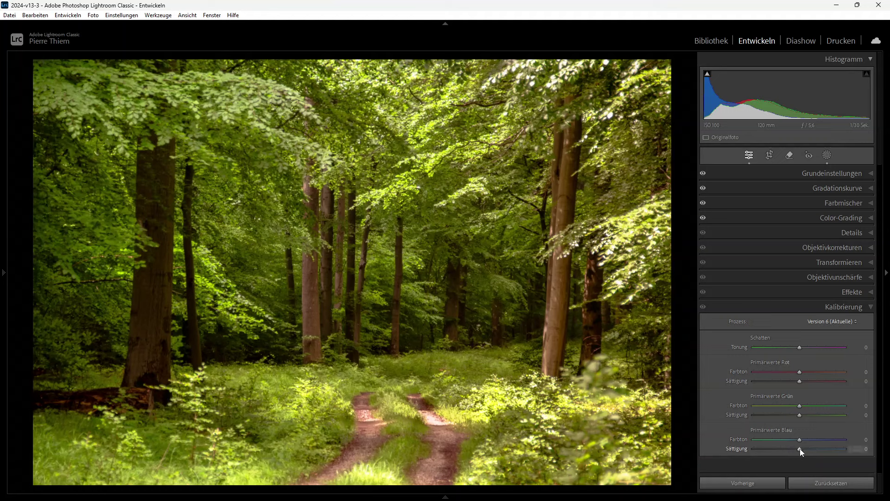
pyautogui.moveTo(800, 448); pyautogui.dragTo(819, 449)
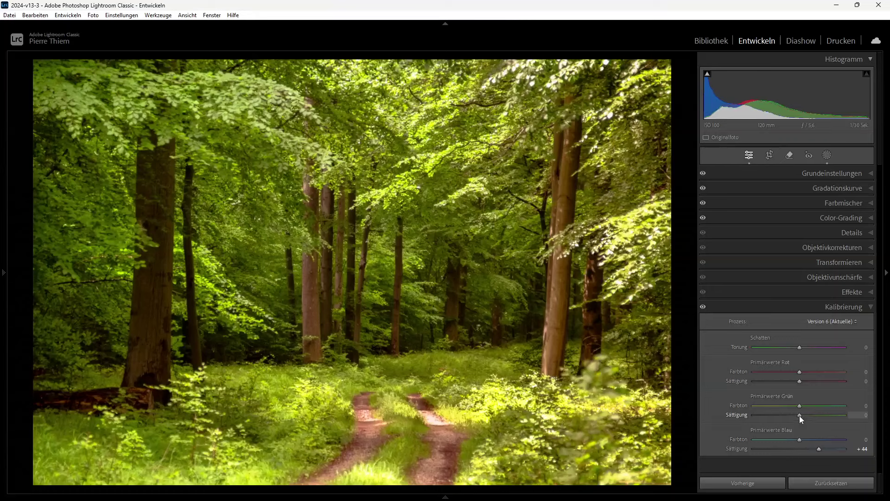
pyautogui.moveTo(799, 415)
pyautogui.mouseDown()
pyautogui.moveTo(785, 416)
pyautogui.moveTo(829, 421)
pyautogui.moveTo(792, 420)
pyautogui.mouseUp()
pyautogui.moveTo(799, 381)
pyautogui.mouseDown()
pyautogui.moveTo(782, 385)
pyautogui.moveTo(791, 384)
pyautogui.mouseUp()
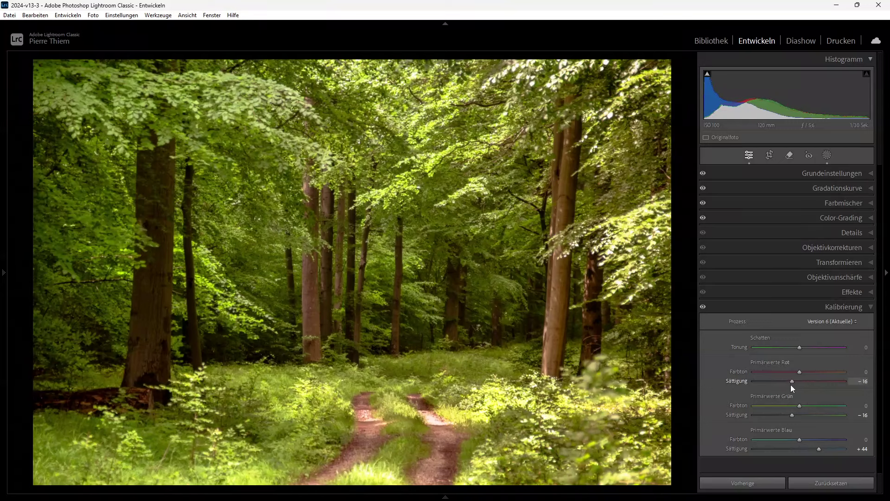
# Add a post-crop vignette with Amount −21 and Feather 68 under Effects
pyautogui.click(859, 310)
pyautogui.click(855, 293)
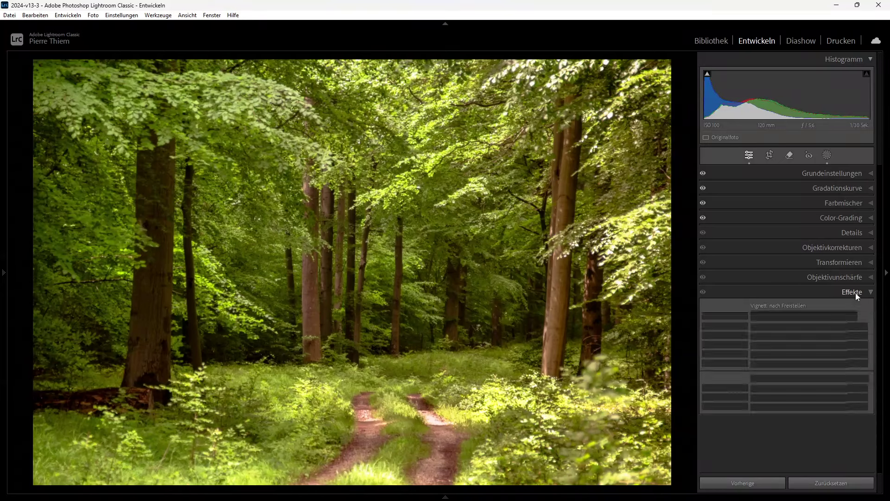
pyautogui.moveTo(799, 326); pyautogui.dragTo(789, 326)
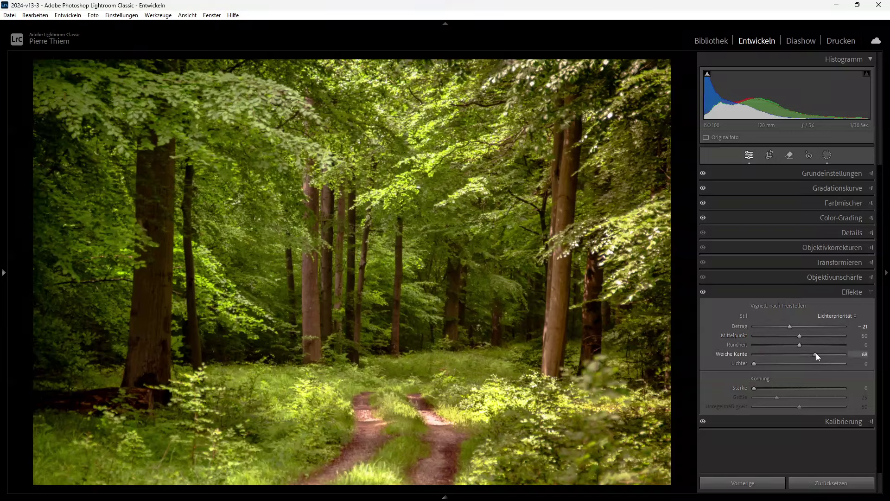
pyautogui.click(852, 292)
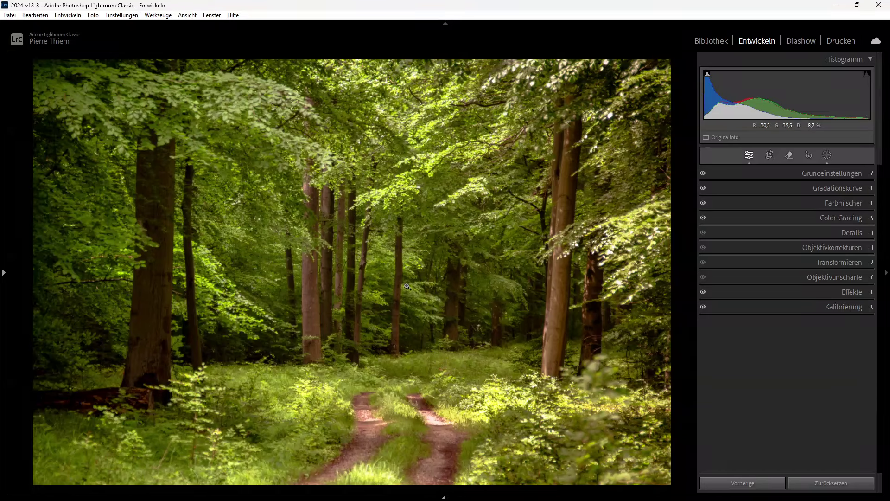
# Send the forest path photo to Luminar Neo using Edit In
pyautogui.rightClick(357, 221)
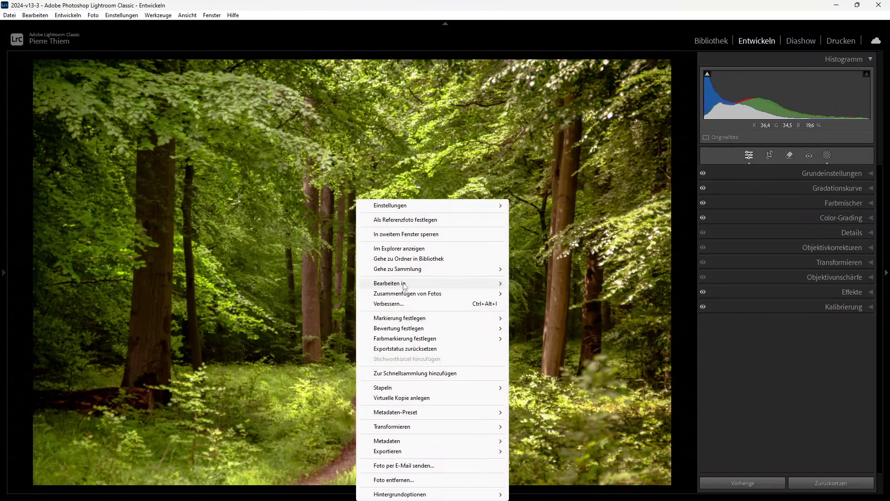
pyautogui.moveTo(389, 283)
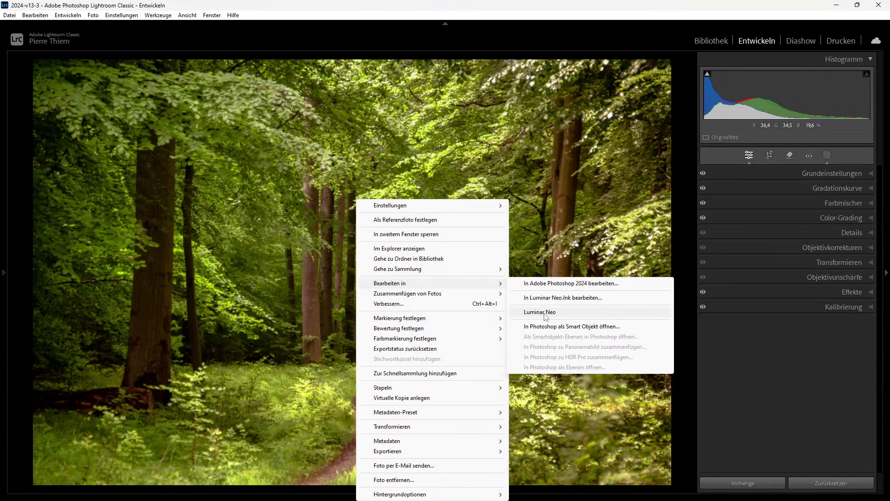
pyautogui.click(546, 315)
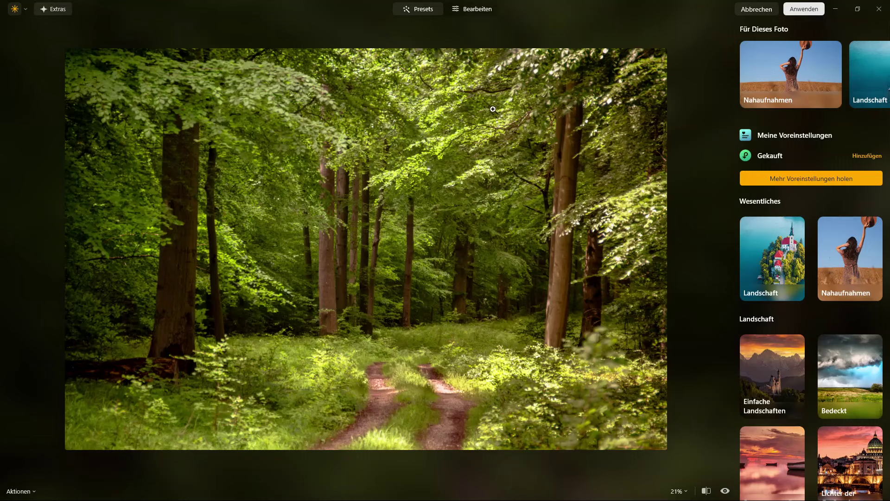
# In the Edit tab, apply the Verstärken AI tool with Akzente set to 10
pyautogui.click(479, 10)
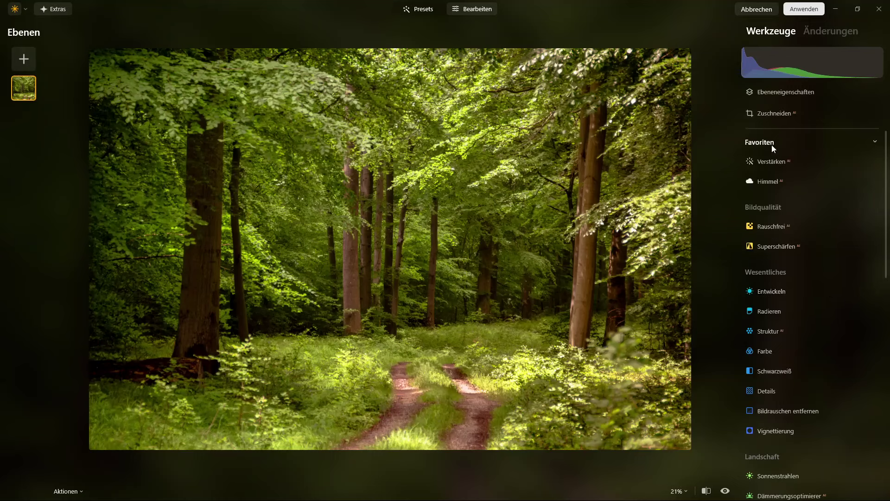
pyautogui.click(769, 162)
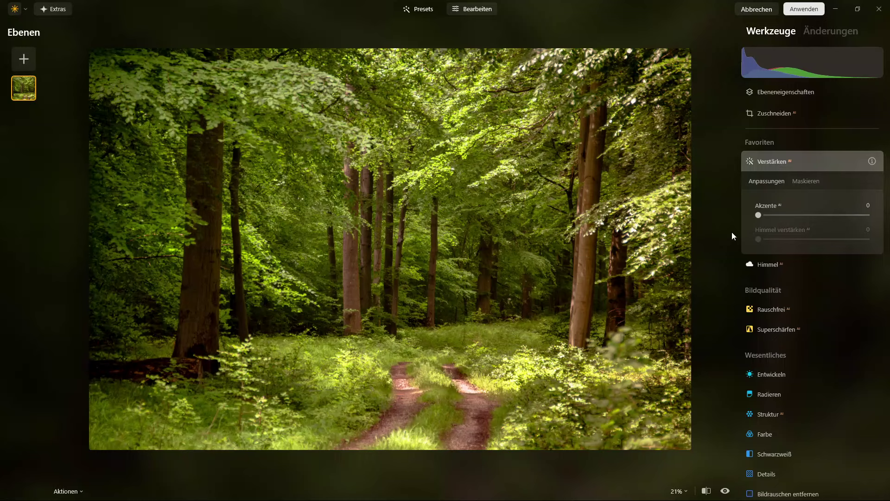
pyautogui.moveTo(758, 215)
pyautogui.mouseDown()
pyautogui.moveTo(780, 216)
pyautogui.moveTo(771, 219)
pyautogui.mouseUp()
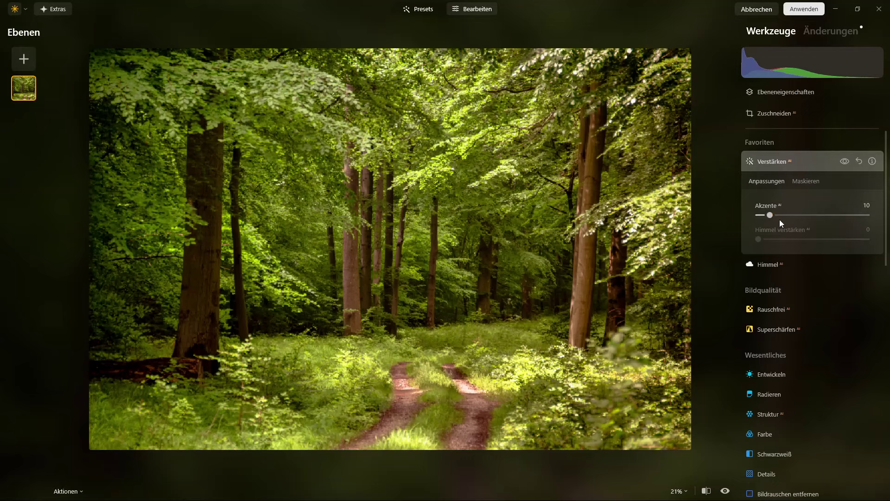
# Add the Creative Mystisch effect to the photo at amount 65
pyautogui.click(780, 160)
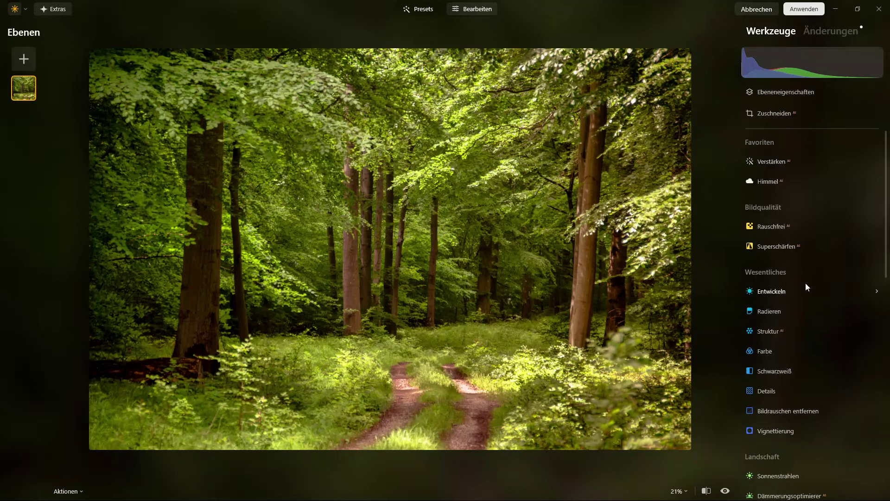
pyautogui.scroll(-2, 805, 283)
pyautogui.scroll(-2, 805, 282)
pyautogui.scroll(-1, 805, 282)
pyautogui.scroll(-1, 805, 283)
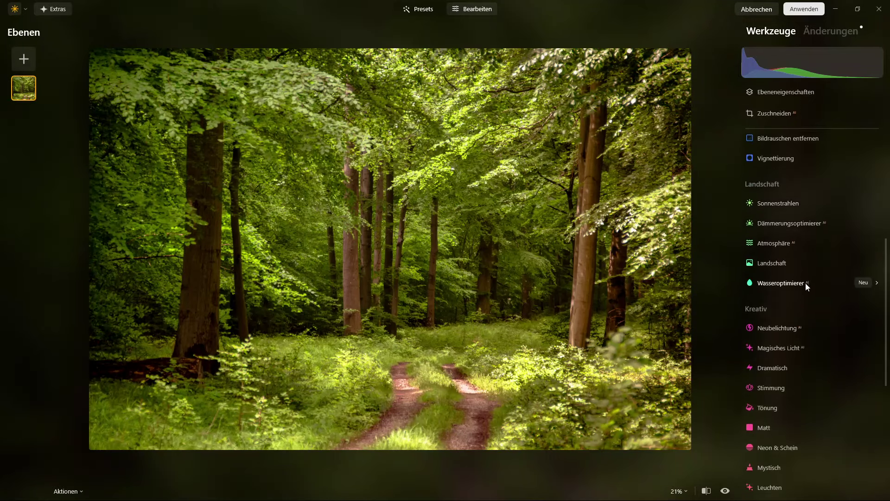
pyautogui.scroll(-1, 805, 282)
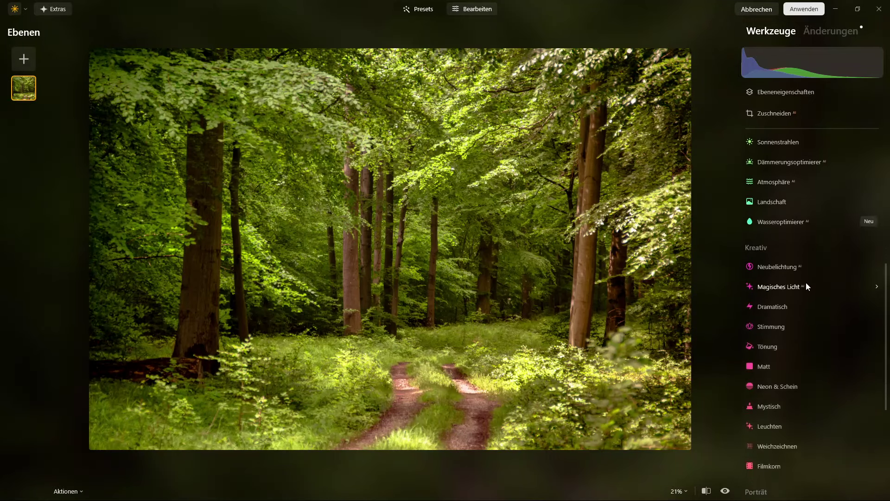
pyautogui.scroll(-1, 805, 282)
pyautogui.scroll(-2, 805, 282)
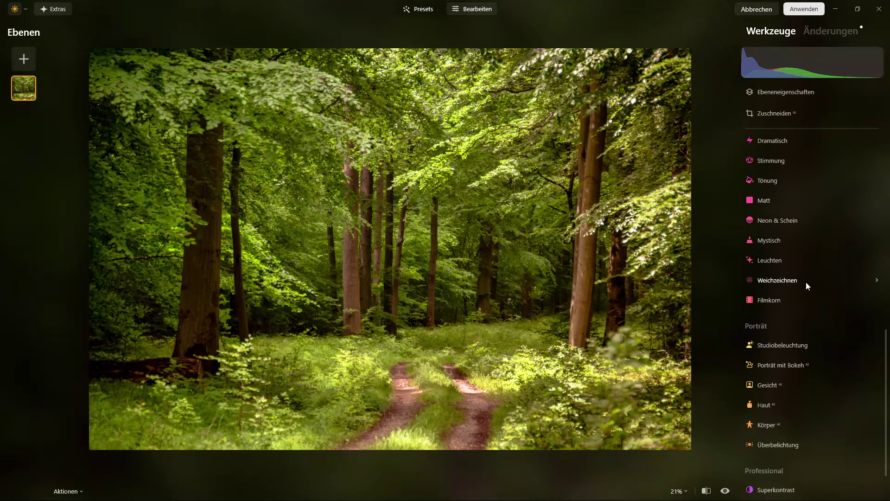
pyautogui.click(769, 240)
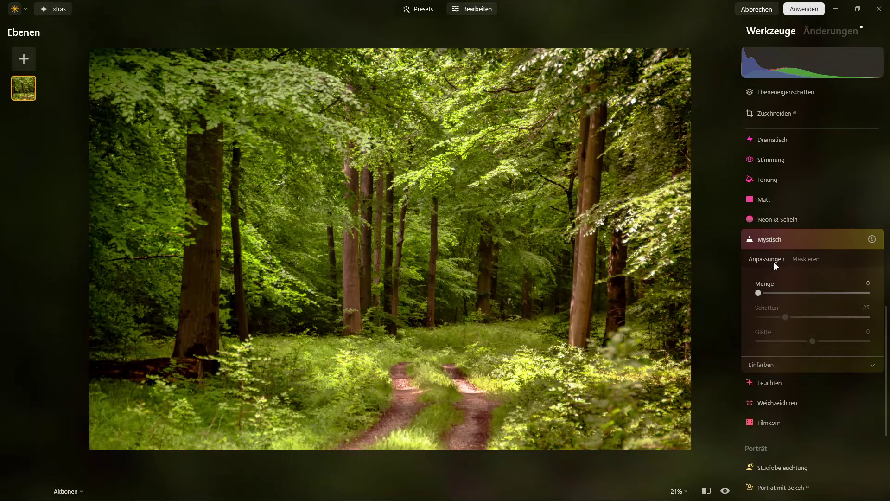
pyautogui.moveTo(757, 292); pyautogui.dragTo(833, 293)
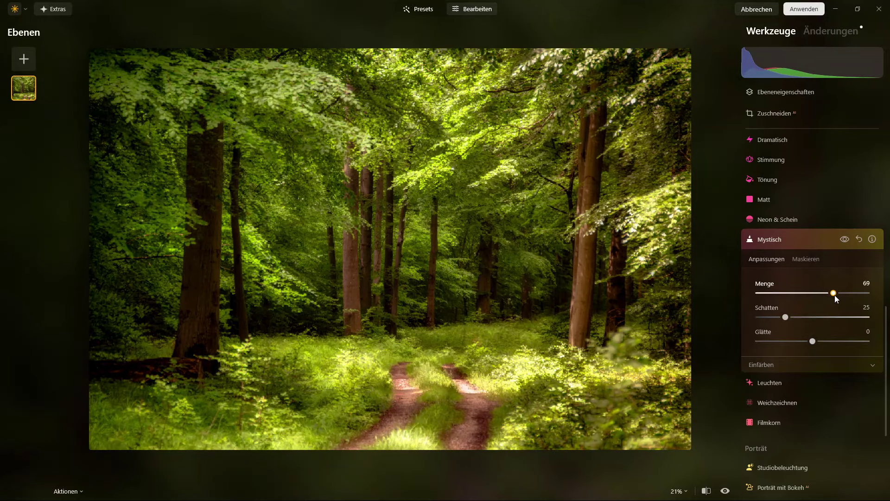
pyautogui.moveTo(831, 294)
pyautogui.mouseDown()
pyautogui.moveTo(868, 295)
pyautogui.moveTo(824, 296)
pyautogui.moveTo(833, 296)
pyautogui.mouseUp()
# Set Mystisch shadows 22, smoothness −40, colouring saturation −41 and colour temperature 58
pyautogui.click(874, 368)
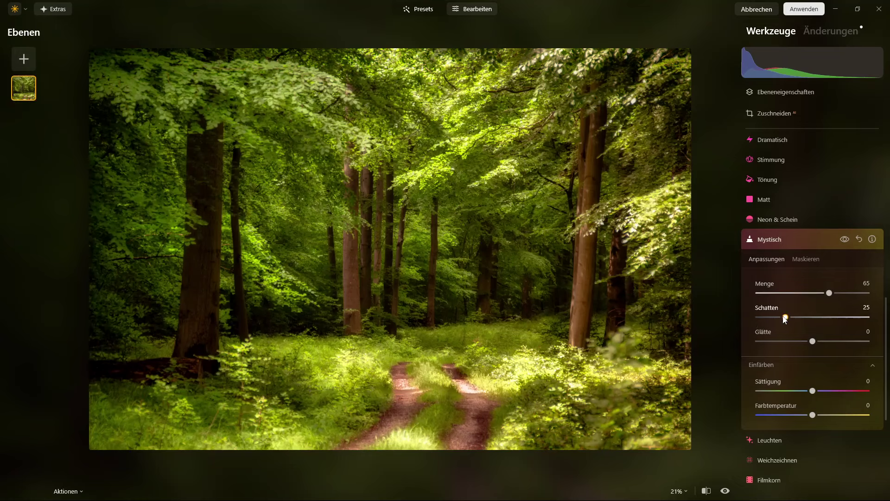
pyautogui.moveTo(784, 317)
pyautogui.mouseDown()
pyautogui.moveTo(771, 318)
pyautogui.moveTo(818, 318)
pyautogui.moveTo(783, 320)
pyautogui.mouseUp()
pyautogui.moveTo(783, 320); pyautogui.dragTo(783, 320)
pyautogui.moveTo(812, 341); pyautogui.dragTo(791, 341)
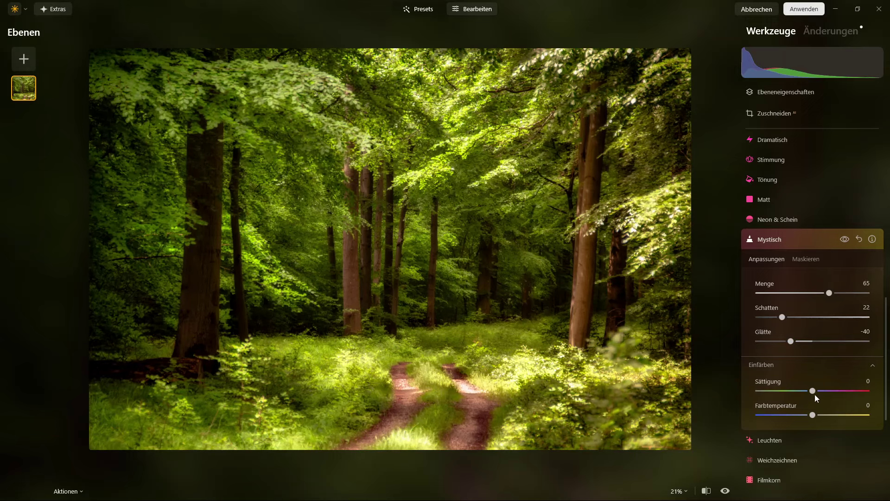
pyautogui.moveTo(812, 391); pyautogui.dragTo(789, 391)
pyautogui.moveTo(825, 419); pyautogui.dragTo(844, 416)
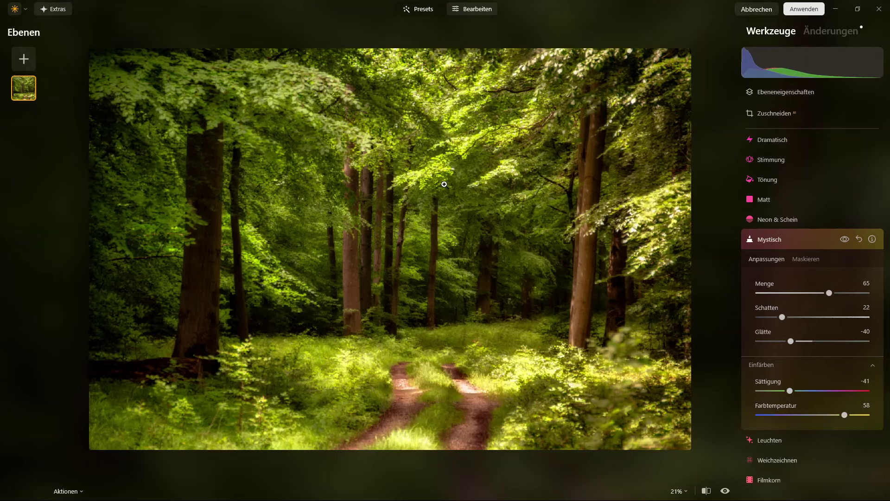
pyautogui.click(771, 241)
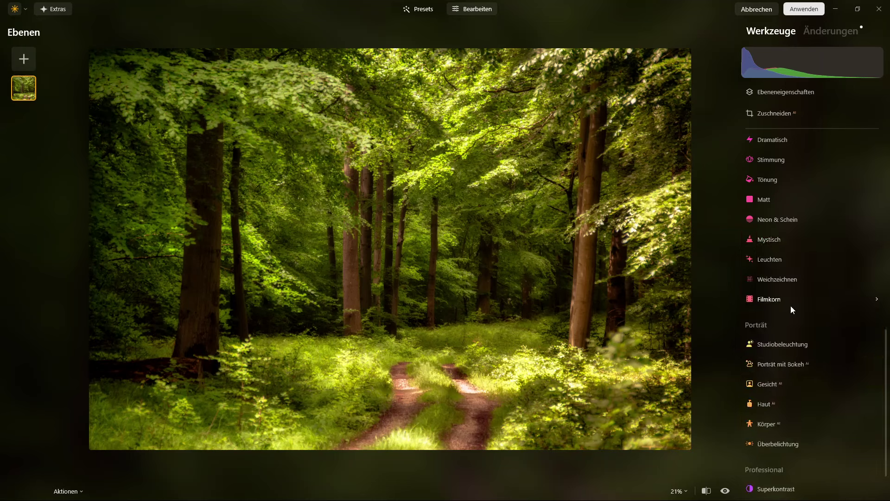
pyautogui.scroll(-2, 791, 273)
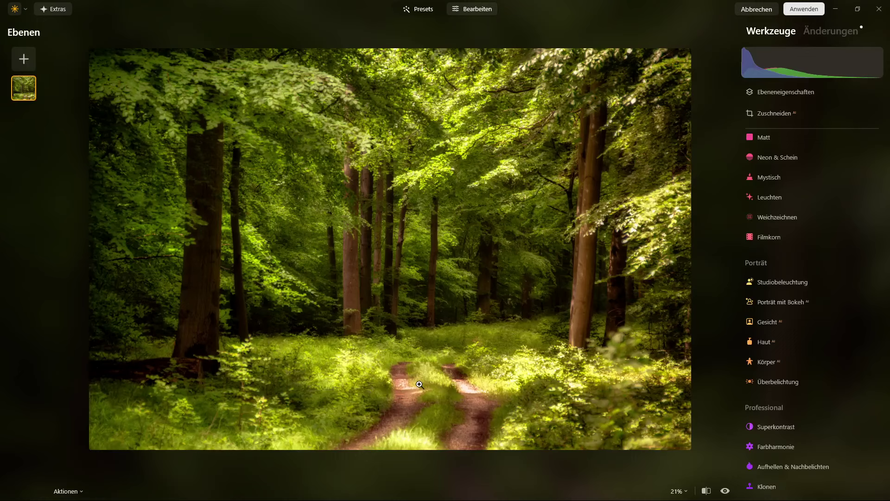
# In Farbe > HSL hue mode, shift the green hue toward yellow to about −21
pyautogui.scroll(2, 794, 376)
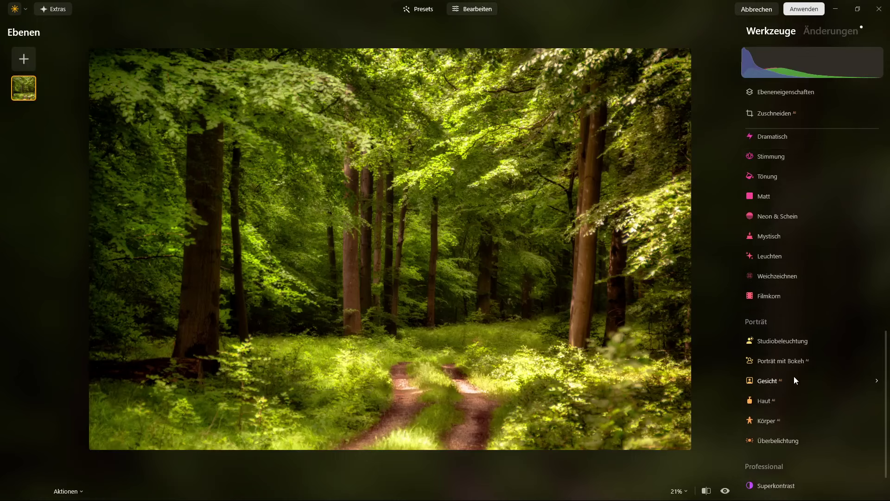
pyautogui.scroll(2, 794, 376)
pyautogui.scroll(3, 794, 376)
pyautogui.scroll(1, 793, 376)
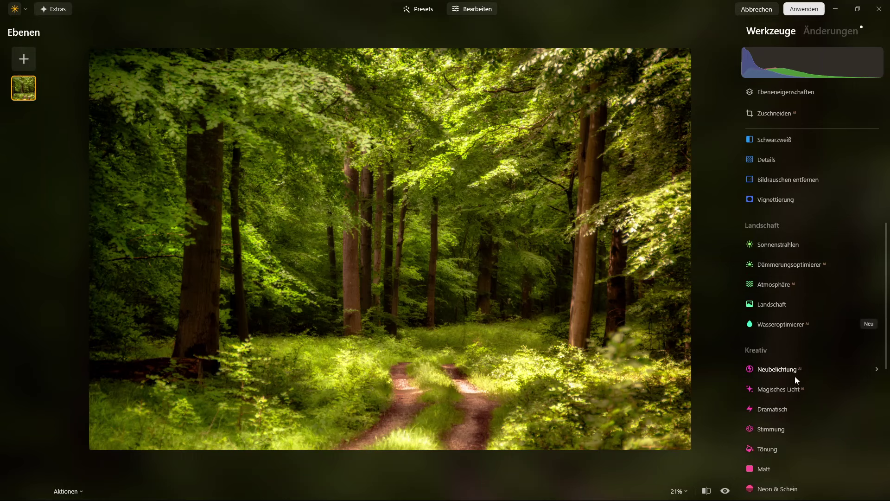
pyautogui.scroll(1, 795, 376)
pyautogui.scroll(1, 797, 377)
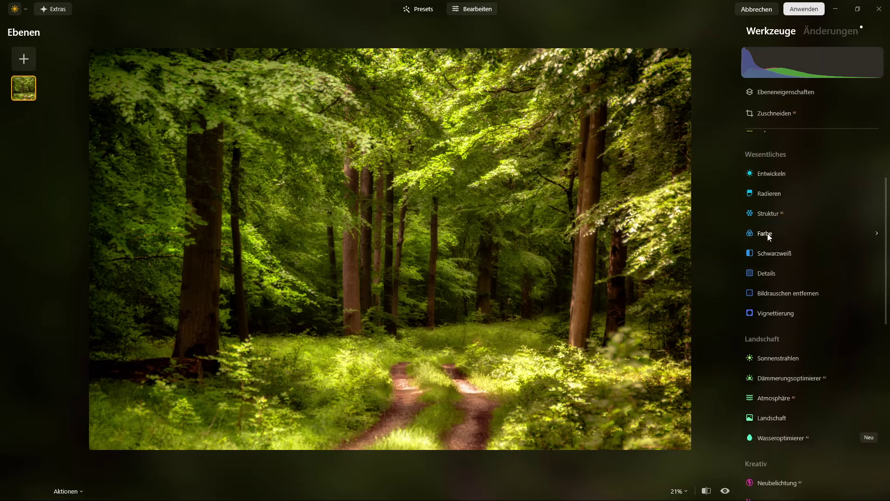
pyautogui.click(767, 233)
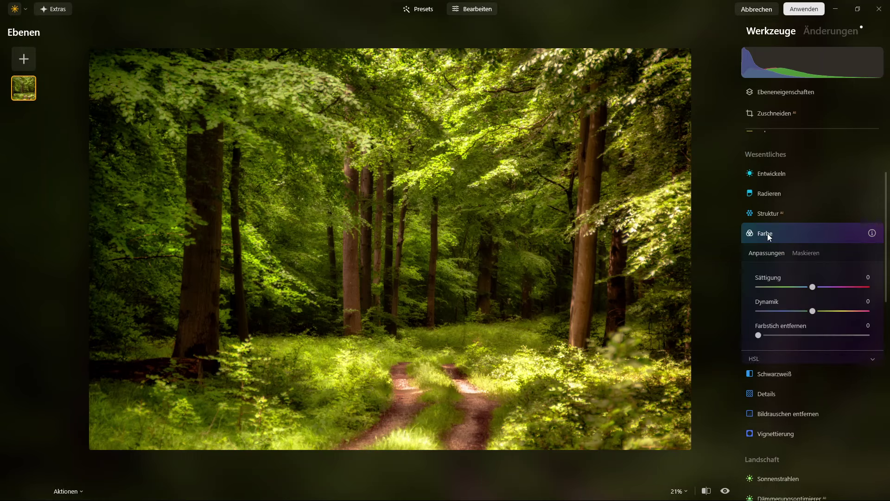
pyautogui.click(874, 359)
pyautogui.scroll(-3, 817, 348)
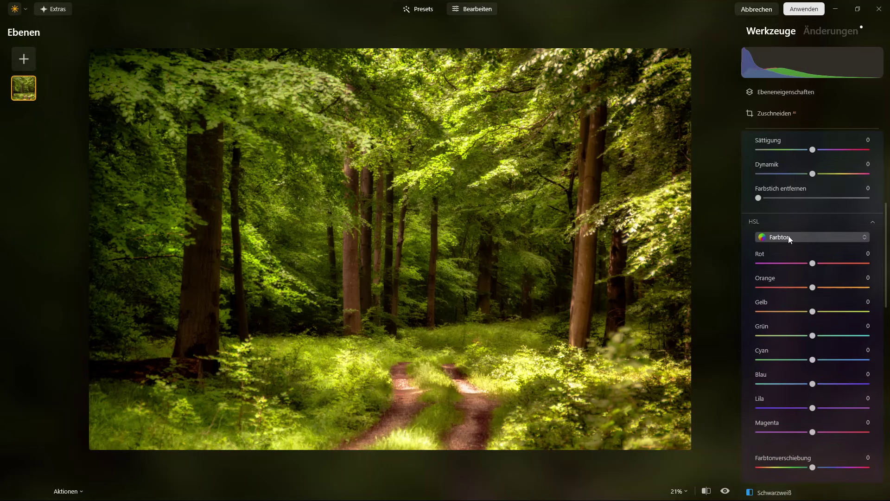
pyautogui.click(812, 335)
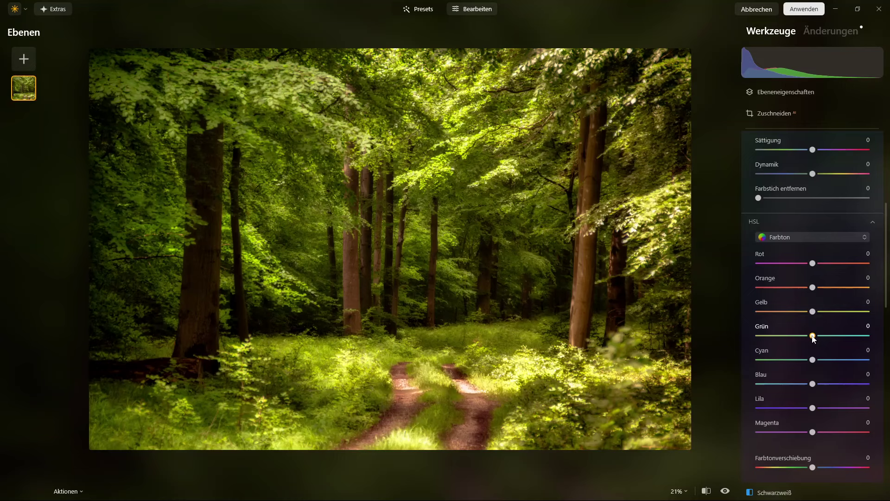
pyautogui.moveTo(812, 336)
pyautogui.mouseDown()
pyautogui.moveTo(790, 335)
pyautogui.moveTo(798, 341)
pyautogui.mouseUp()
# Try several yellow hue values, reset yellow hue to 0, and fine-tune green at −21
pyautogui.click(836, 312)
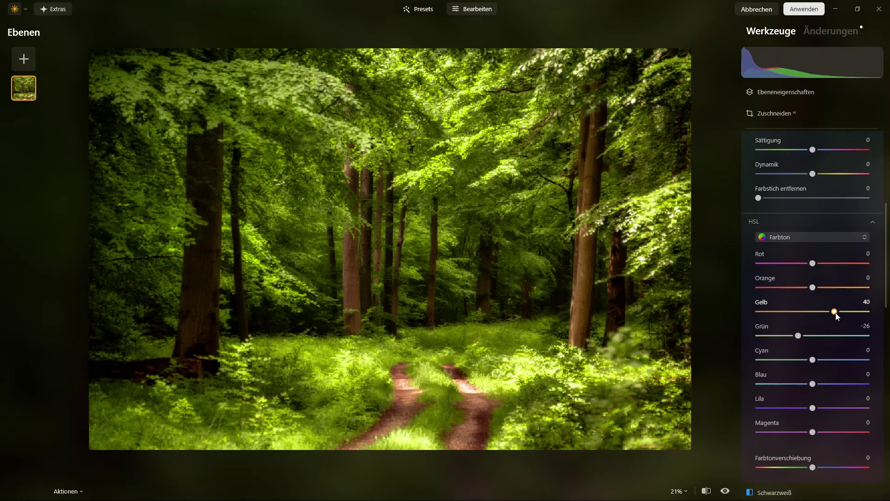
pyautogui.moveTo(834, 311); pyautogui.dragTo(796, 312)
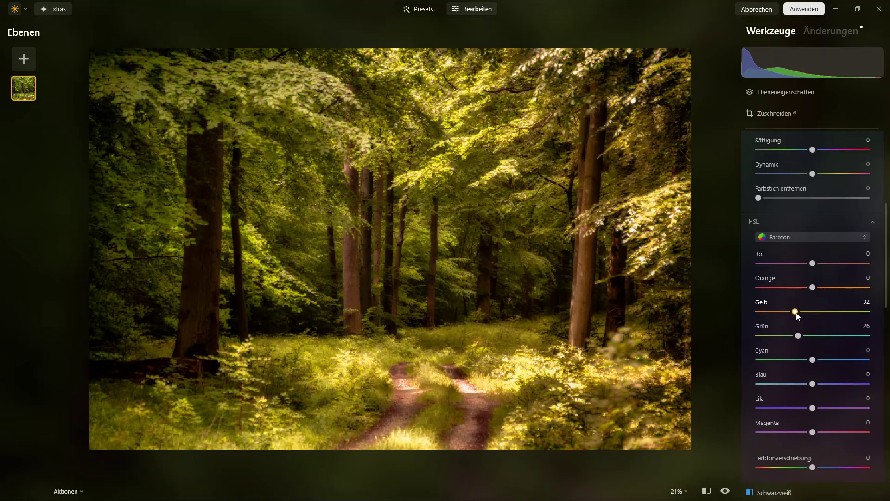
pyautogui.moveTo(796, 312); pyautogui.dragTo(810, 312)
pyautogui.moveTo(813, 313); pyautogui.dragTo(811, 314)
pyautogui.moveTo(810, 312); pyautogui.dragTo(813, 313)
pyautogui.doubleClick(813, 312)
pyautogui.moveTo(798, 335); pyautogui.dragTo(802, 339)
# Lower green saturation to −33, and raise green luminance to 54 and yellow luminance to 15
pyautogui.click(797, 238)
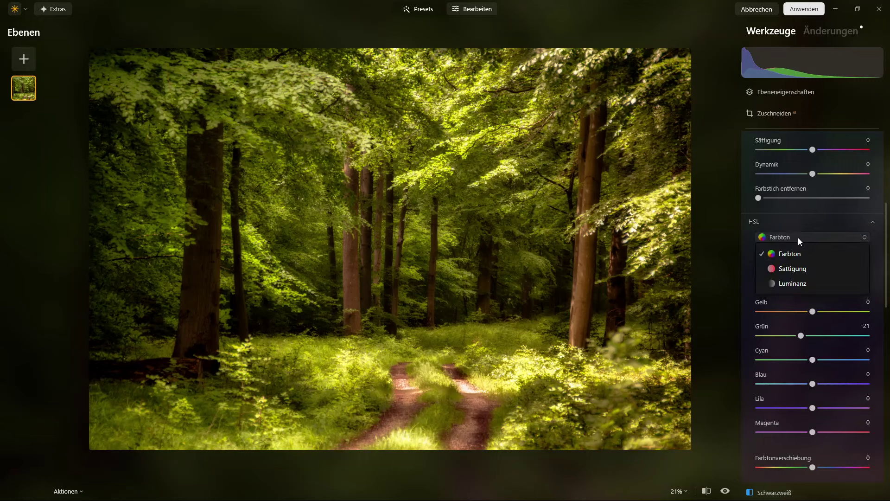
pyautogui.click(794, 270)
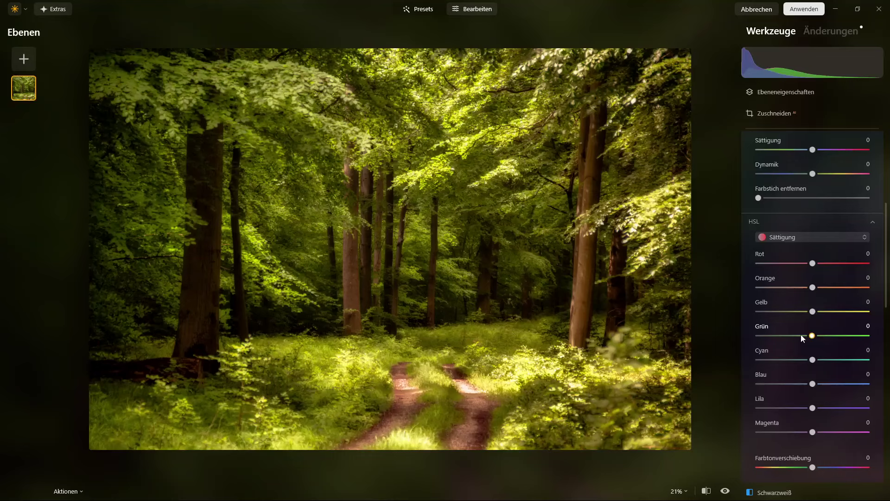
pyautogui.moveTo(801, 335); pyautogui.dragTo(795, 335)
pyautogui.click(794, 237)
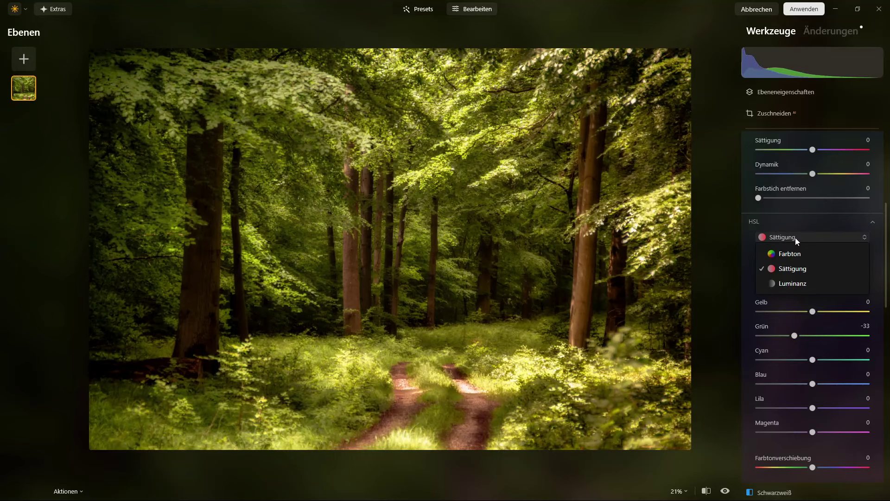
pyautogui.click(794, 283)
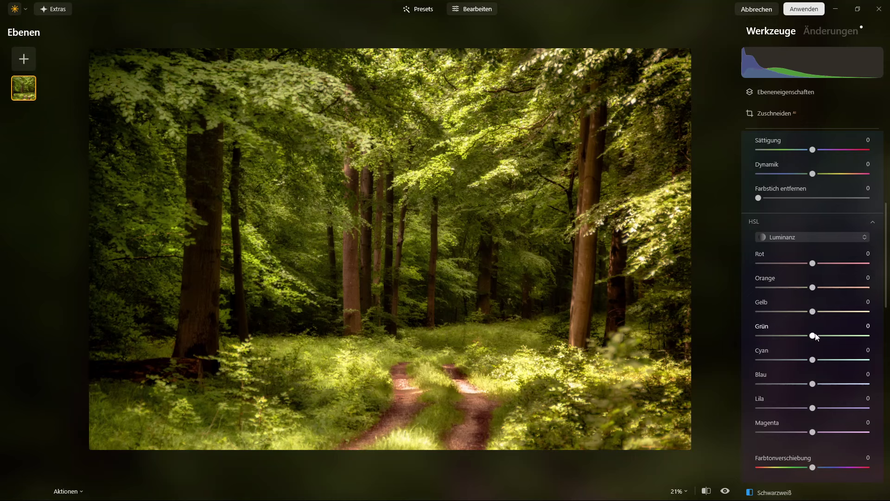
pyautogui.moveTo(815, 337); pyautogui.dragTo(831, 337)
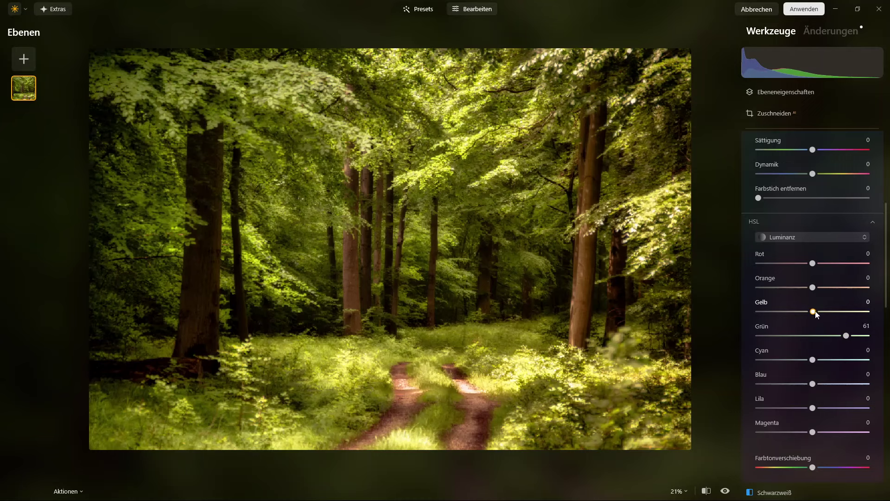
pyautogui.moveTo(813, 311)
pyautogui.mouseDown()
pyautogui.moveTo(830, 312)
pyautogui.moveTo(819, 314)
pyautogui.mouseUp()
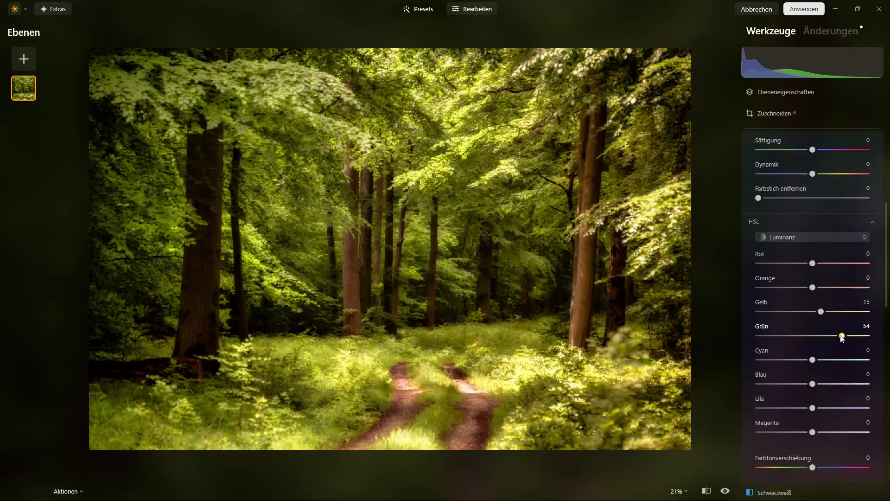
# Apply the Luminar Neo edits and return the photo to Lightroom Classic
pyautogui.scroll(5, 790, 230)
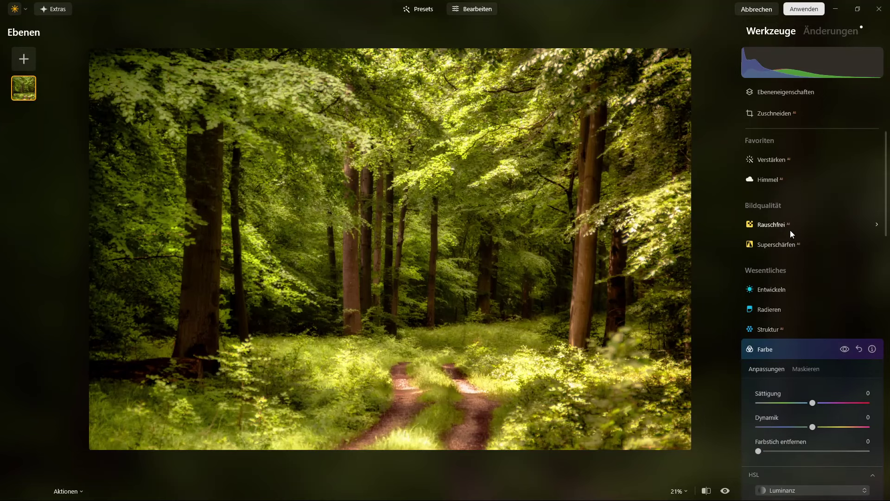
pyautogui.click(766, 353)
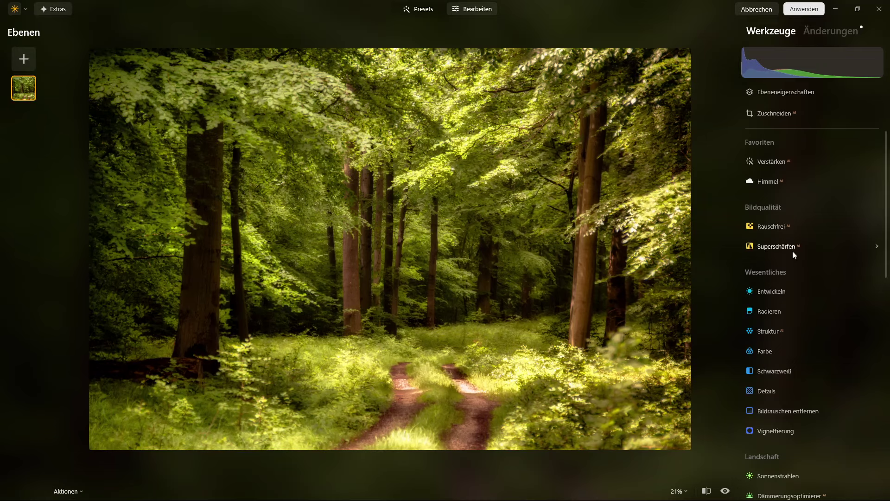
pyautogui.click(803, 9)
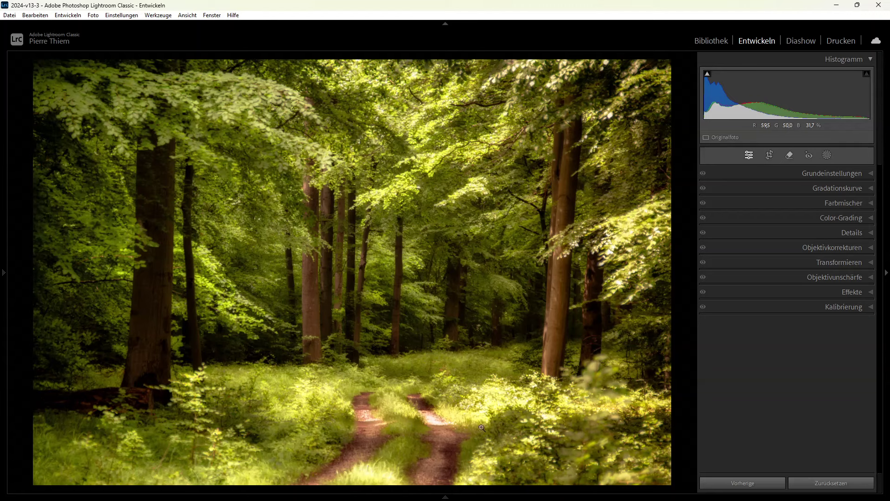
# Add a linear gradient mask rising from the bottom edge with exposure about −1.53
pyautogui.click(826, 155)
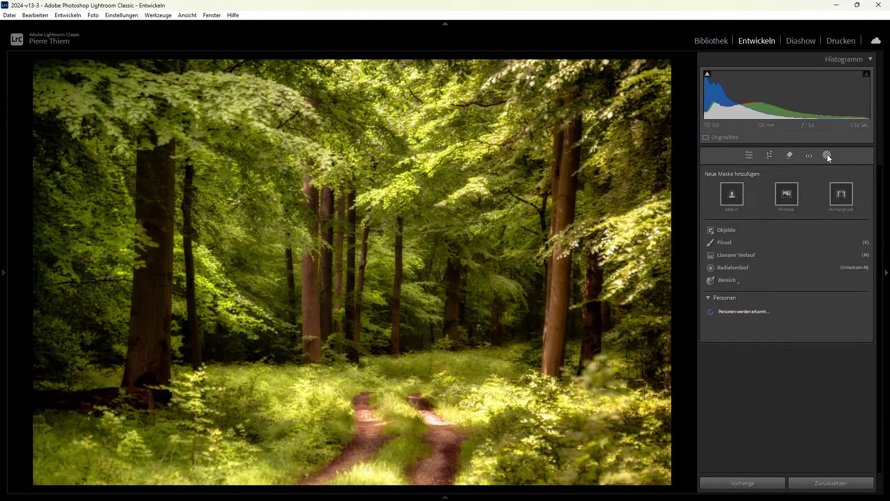
pyautogui.click(727, 257)
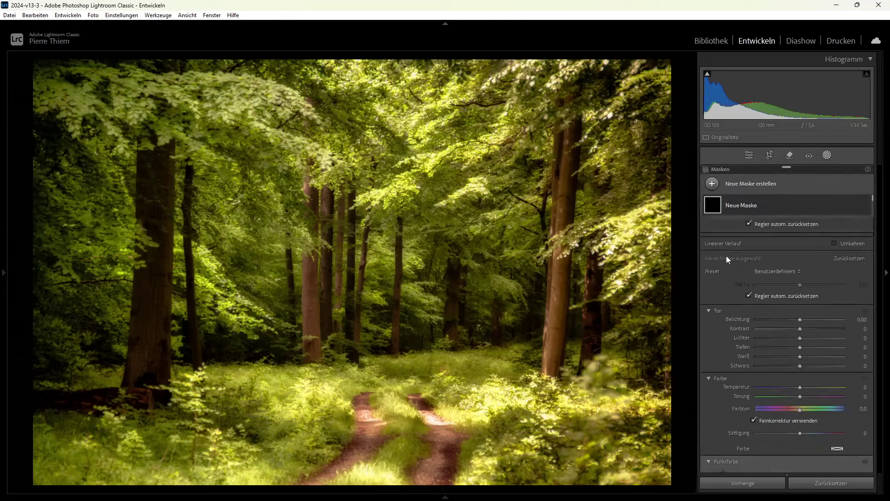
pyautogui.moveTo(371, 475); pyautogui.dragTo(372, 386)
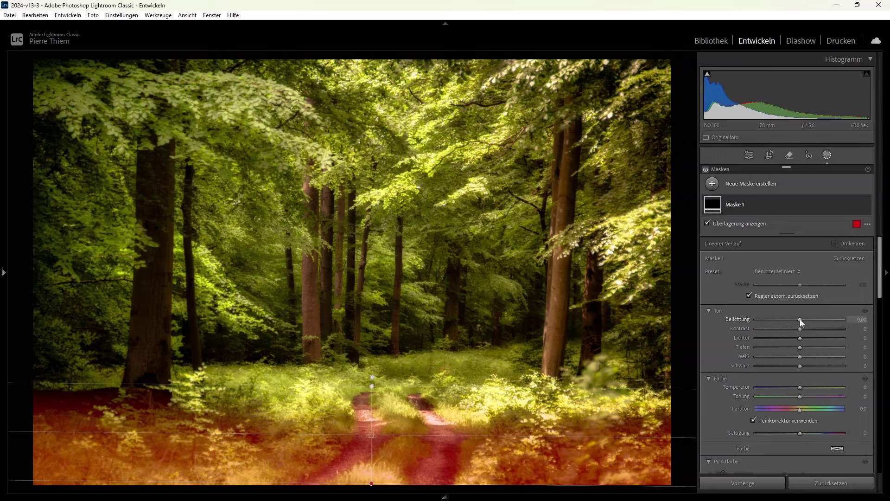
pyautogui.moveTo(800, 319); pyautogui.dragTo(783, 319)
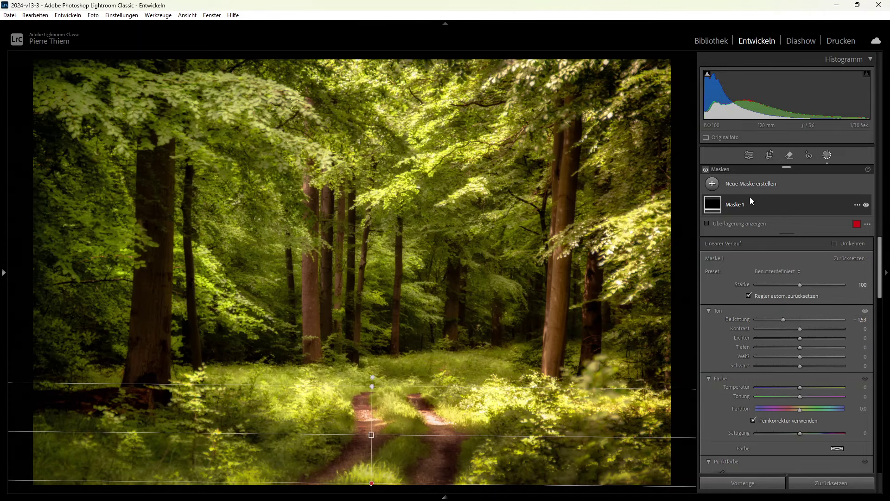
# Add a brush mask painted over the grass and bushes on both sides of the path
pyautogui.click(712, 186)
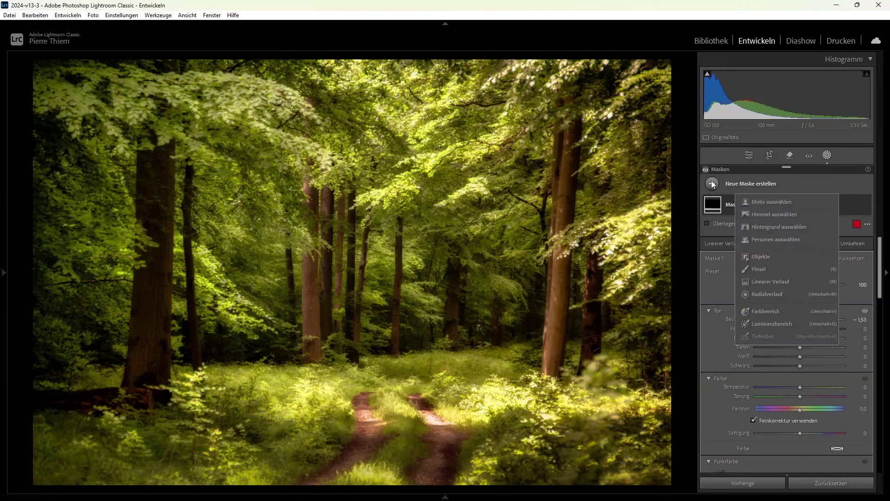
pyautogui.click(752, 269)
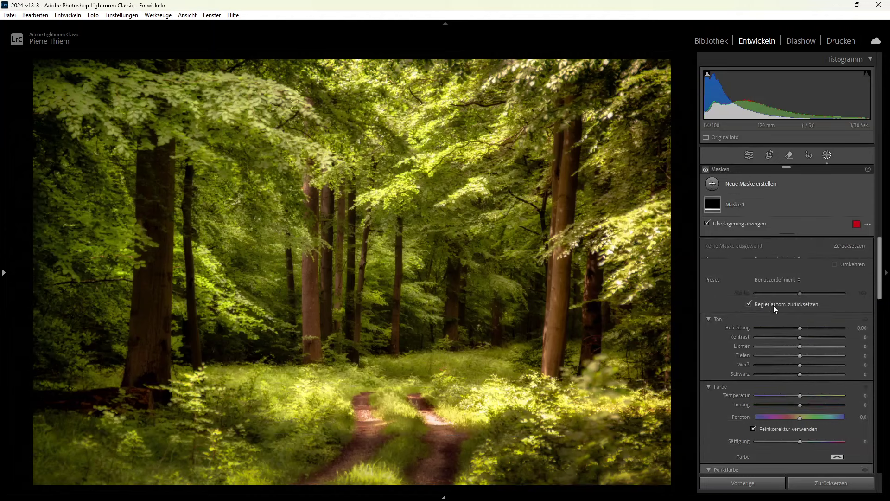
pyautogui.press('k')
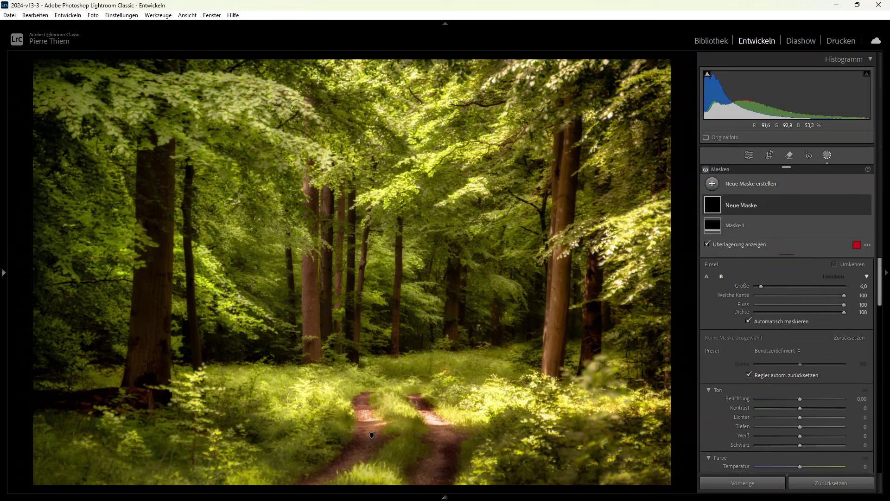
pyautogui.moveTo(315, 385); pyautogui.dragTo(273, 394)
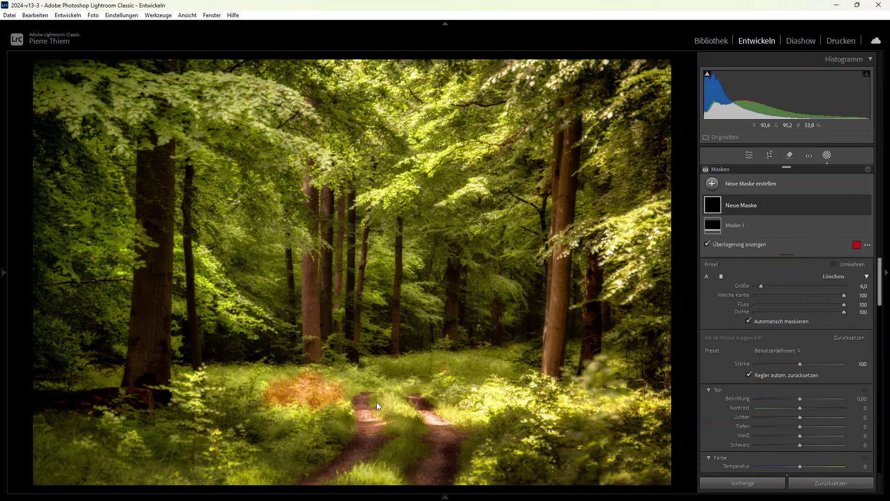
pyautogui.moveTo(477, 394); pyautogui.dragTo(485, 385)
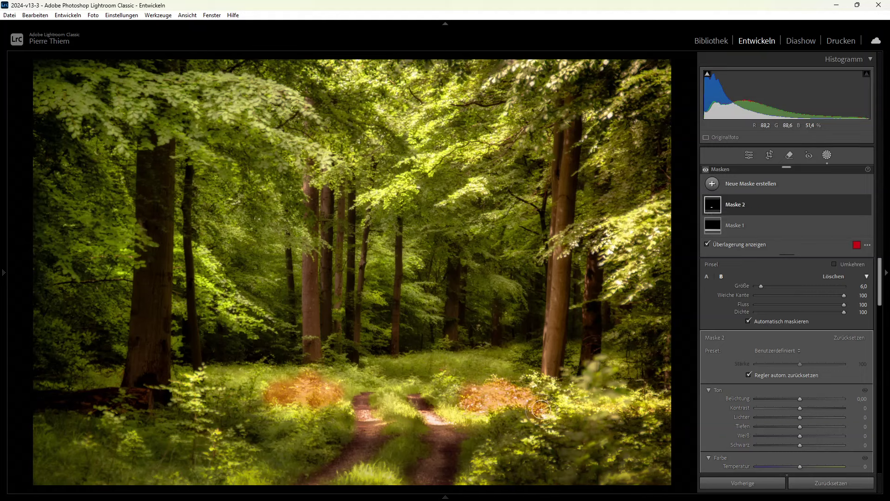
pyautogui.moveTo(502, 403); pyautogui.dragTo(519, 410)
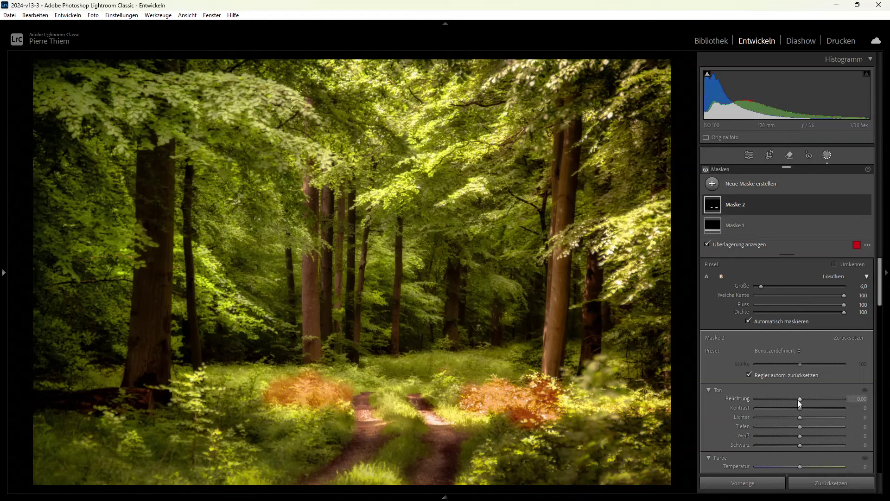
# Set Maske 2 exposure to −1.36 and extend the brushing into the upper foliage
pyautogui.press('o')
pyautogui.moveTo(799, 400); pyautogui.dragTo(784, 400)
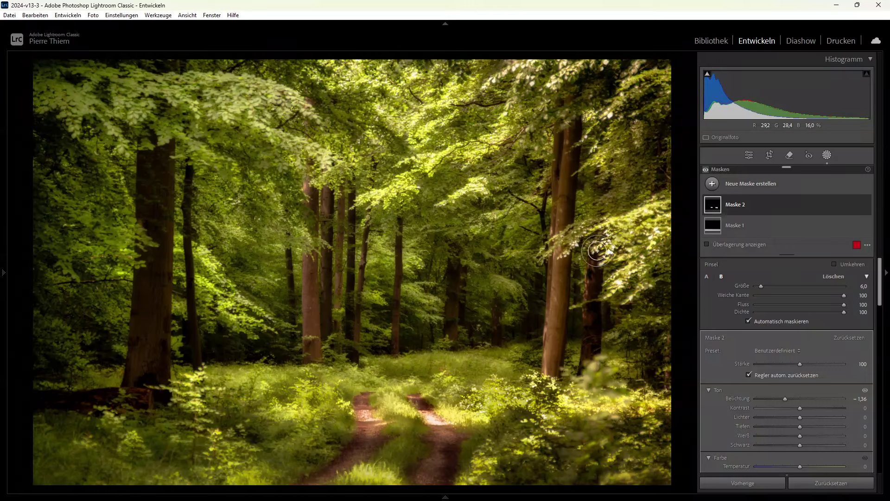
pyautogui.moveTo(617, 247); pyautogui.dragTo(607, 241)
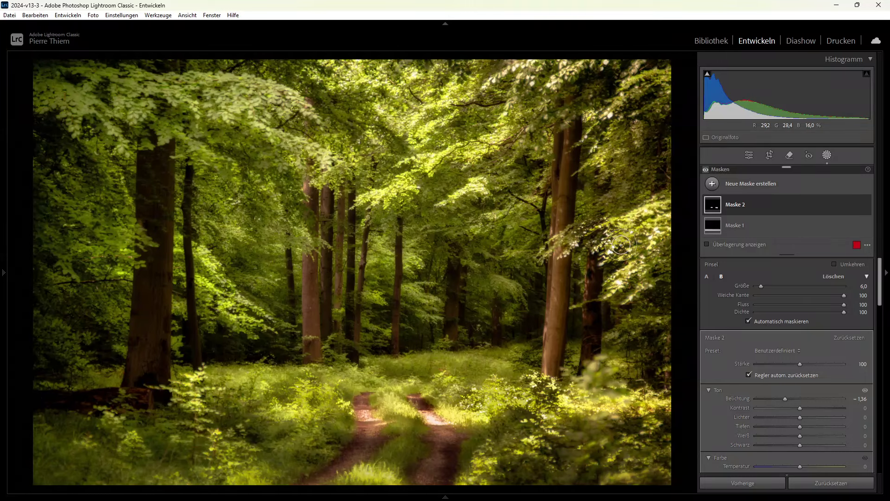
pyautogui.scroll(4, 363, 95)
pyautogui.moveTo(393, 111)
pyautogui.mouseDown()
pyautogui.moveTo(566, 44)
pyautogui.moveTo(417, 69)
pyautogui.mouseUp()
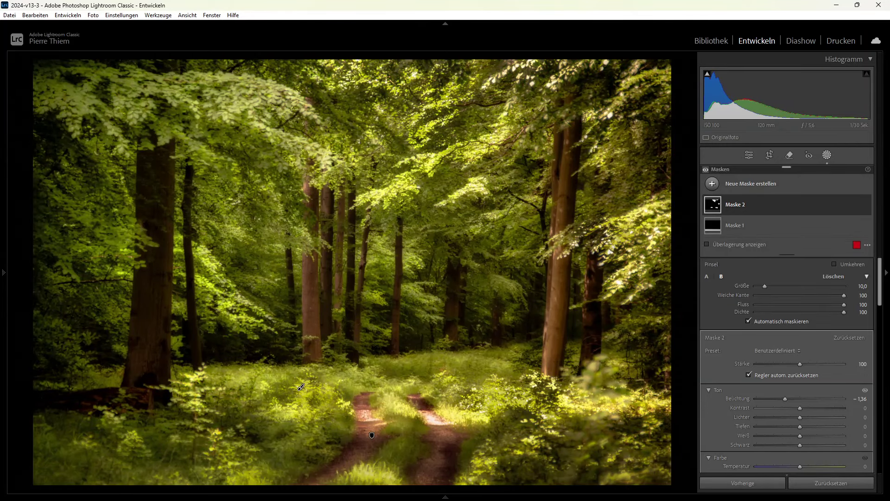
# Start a new brush mask, Maske 3, with the red overlay hidden
pyautogui.click(713, 186)
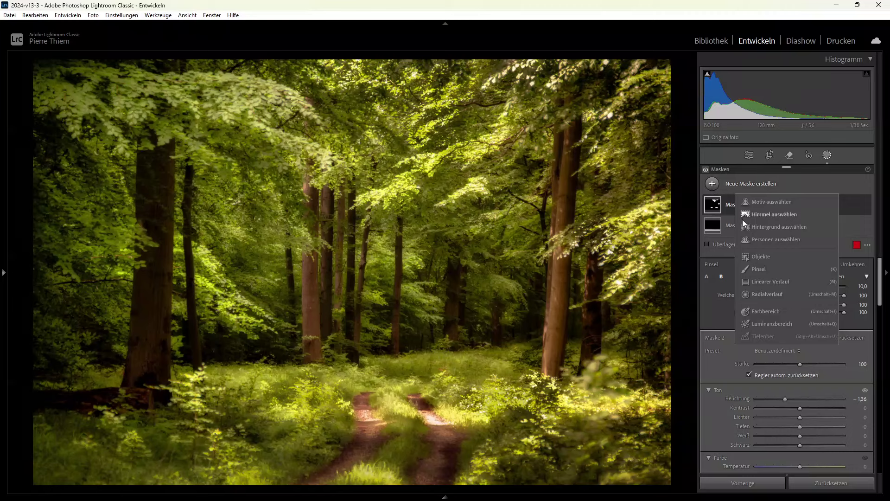
pyautogui.press('Escape')
pyautogui.press('Escape')
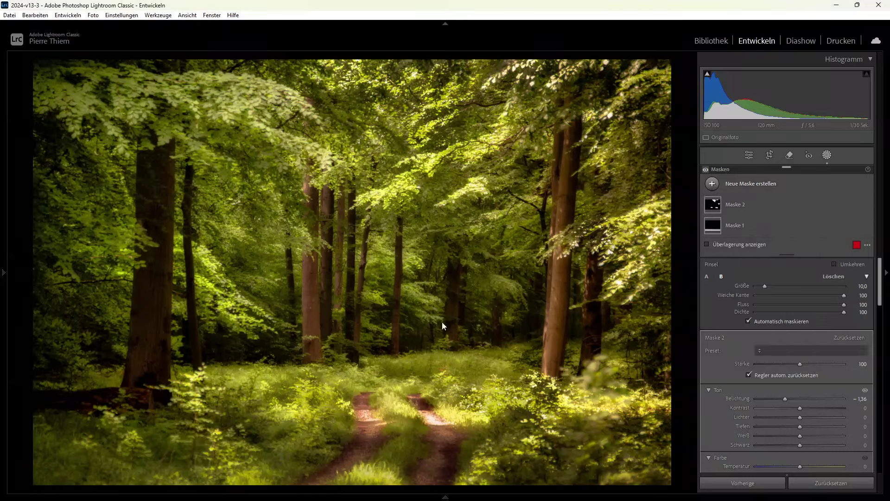
pyautogui.press('k')
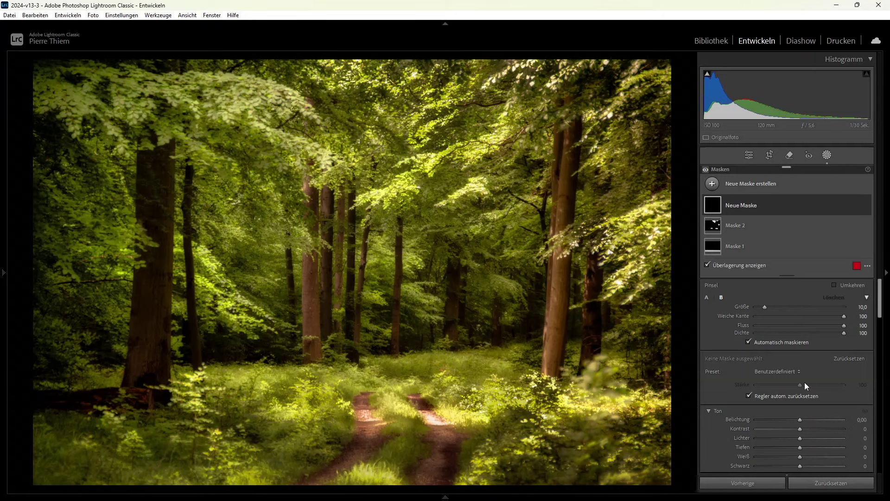
pyautogui.press('o')
# Set Maske 3 exposure to +0.51 and paint it over the distant forest with a size-8 brush
pyautogui.moveTo(799, 418); pyautogui.dragTo(802, 419)
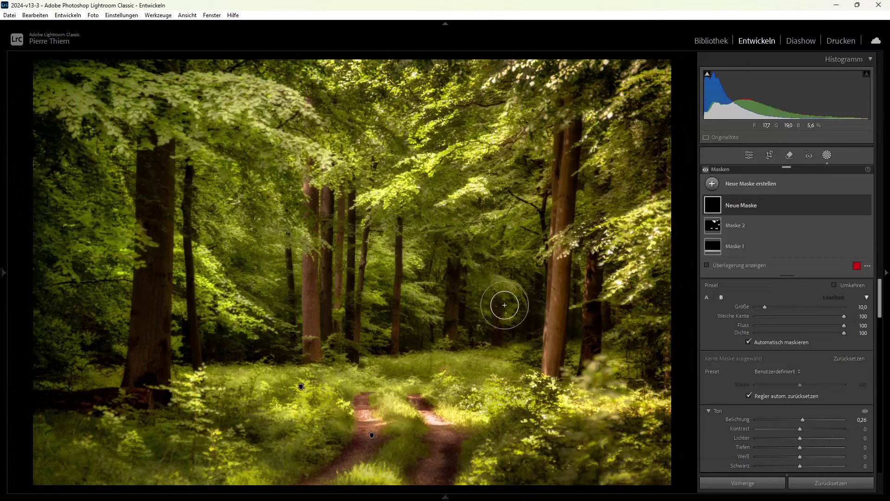
pyautogui.press('alt')
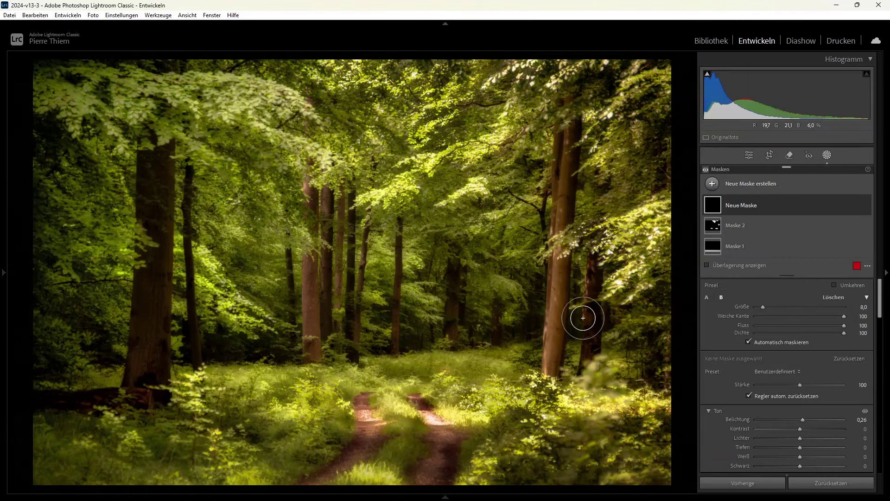
pyautogui.click(802, 420)
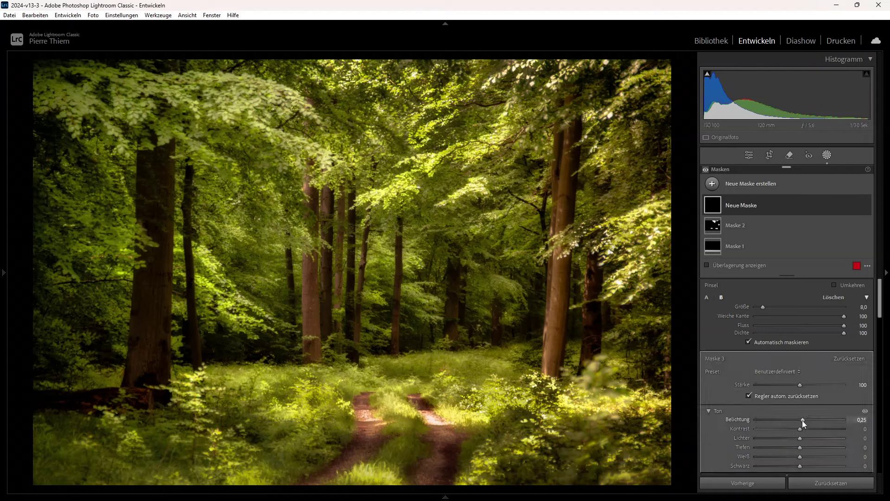
pyautogui.moveTo(804, 420); pyautogui.dragTo(807, 421)
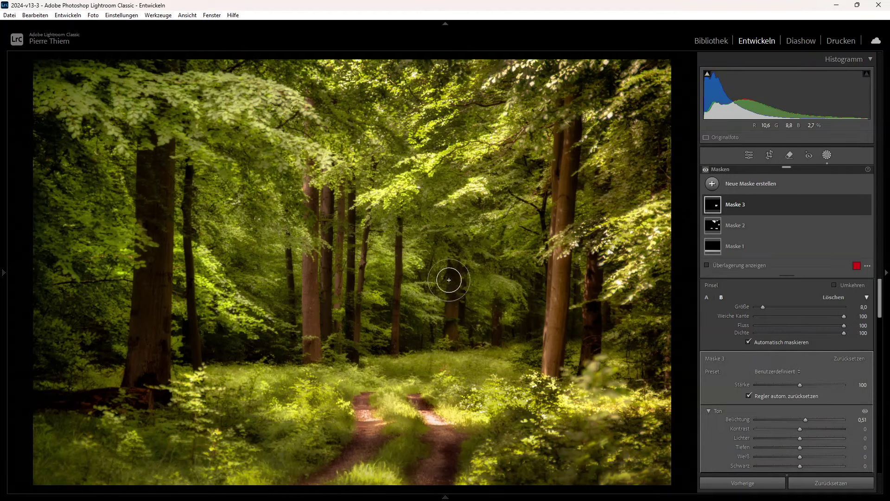
pyautogui.moveTo(453, 259); pyautogui.dragTo(453, 322)
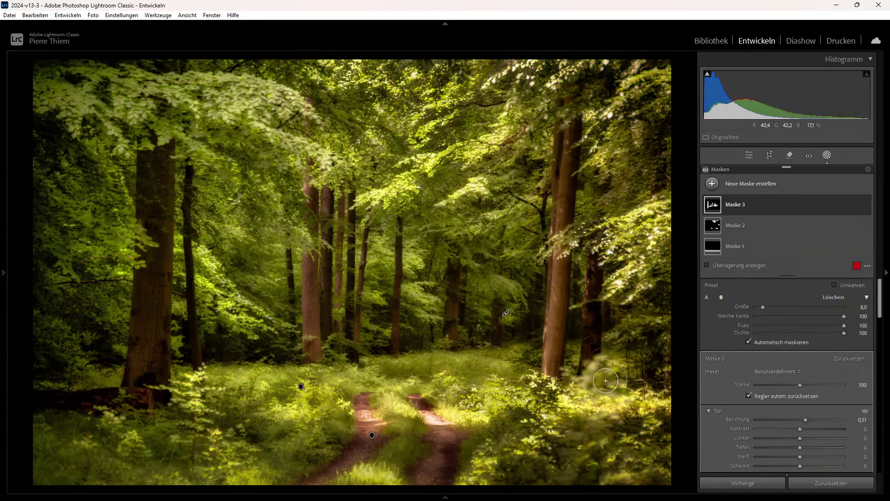
pyautogui.scroll(-3, 416, 356)
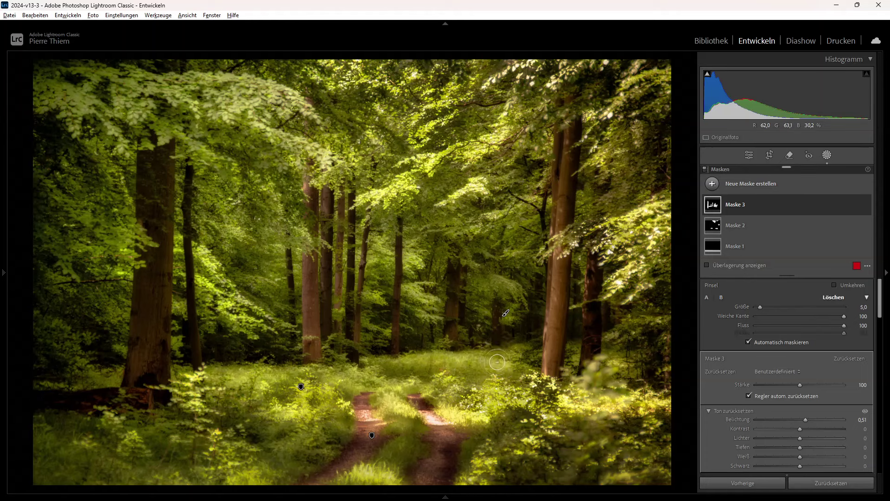
pyautogui.scroll(1, 463, 357)
pyautogui.press('alt')
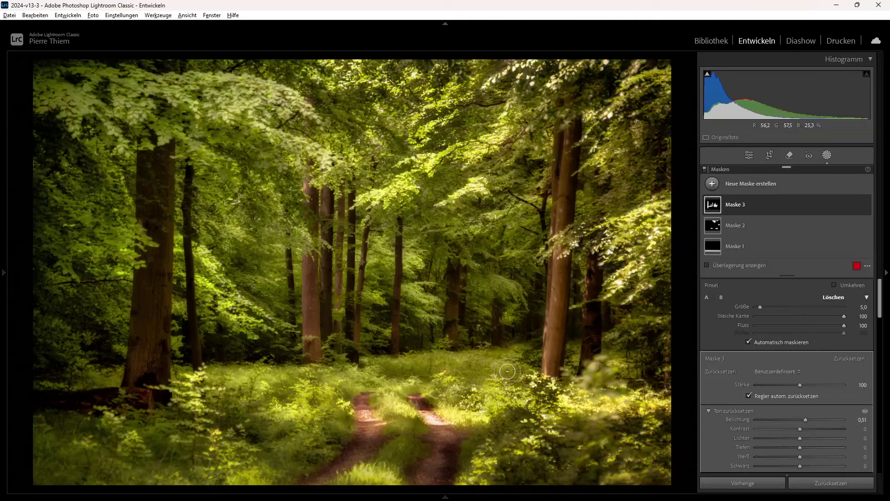
# Paint a new brush mask over the grass and bushes around the path
pyautogui.click(713, 183)
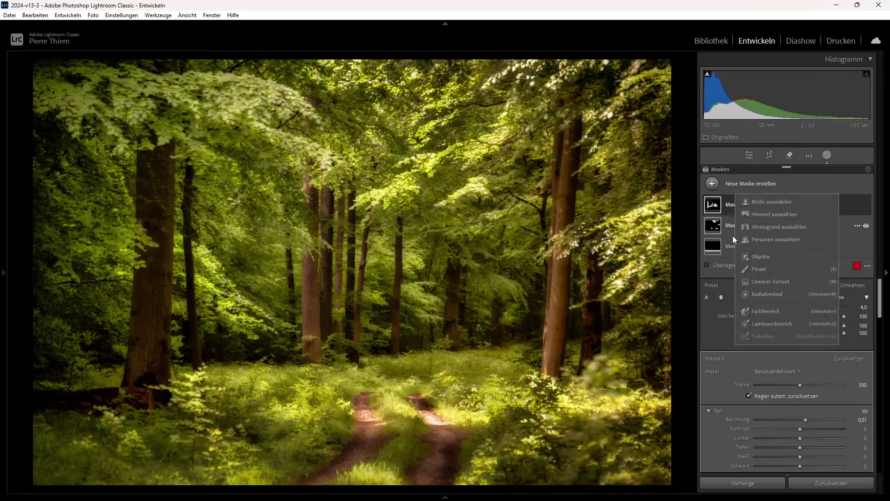
pyautogui.click(756, 270)
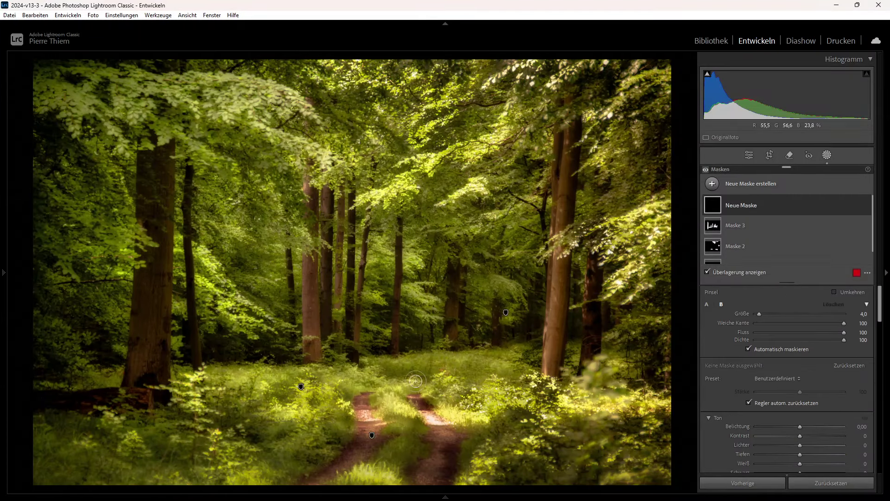
pyautogui.moveTo(433, 377)
pyautogui.moveTo(369, 366); pyautogui.dragTo(493, 378)
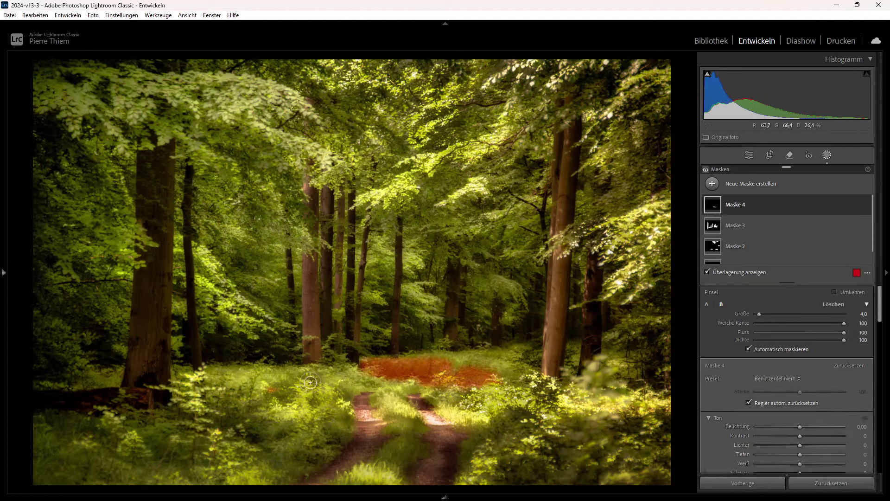
pyautogui.moveTo(318, 370)
pyautogui.mouseDown()
pyautogui.moveTo(312, 399)
pyautogui.moveTo(473, 403)
pyautogui.mouseUp()
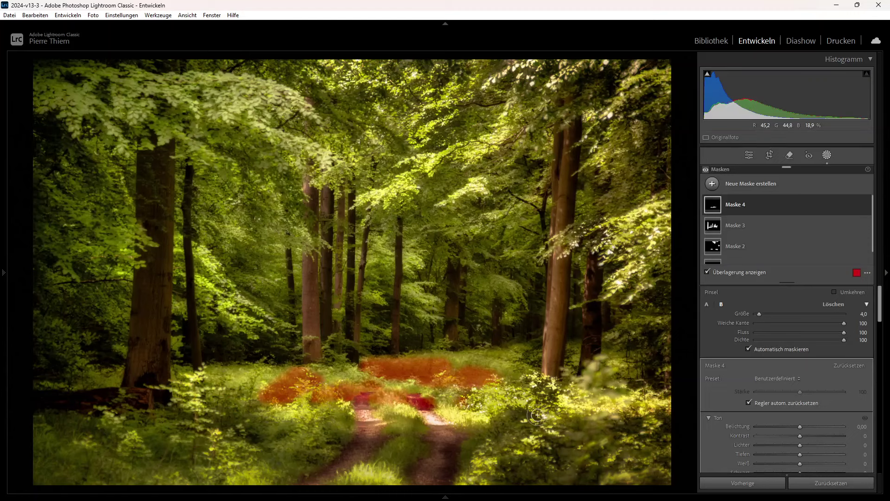
pyautogui.moveTo(468, 401)
pyautogui.mouseDown()
pyautogui.moveTo(511, 393)
pyautogui.moveTo(478, 376)
pyautogui.mouseUp()
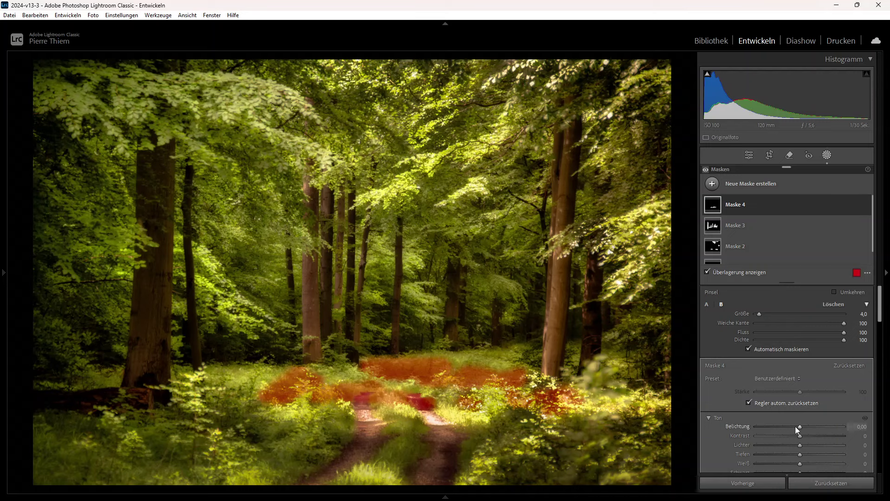
# Darken Maske 4 to exposure −0.34 with the overlay hidden
pyautogui.press('o')
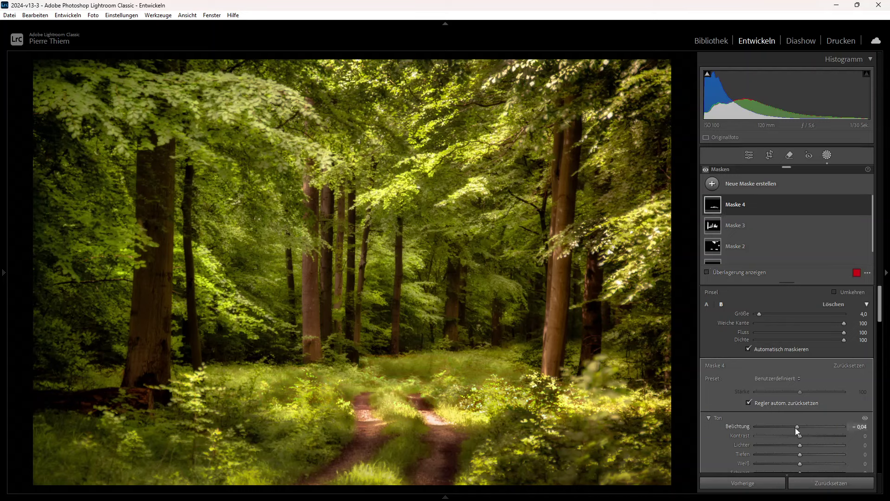
pyautogui.moveTo(797, 430); pyautogui.dragTo(796, 430)
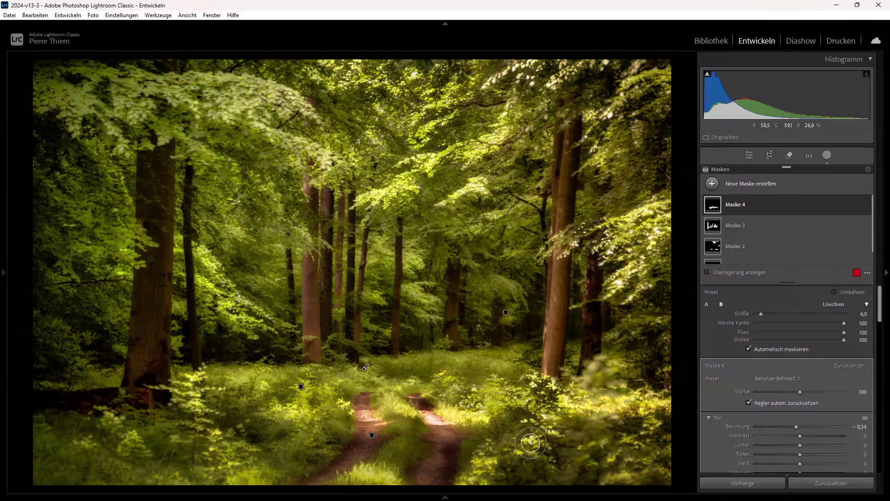
pyautogui.scroll(2, 529, 444)
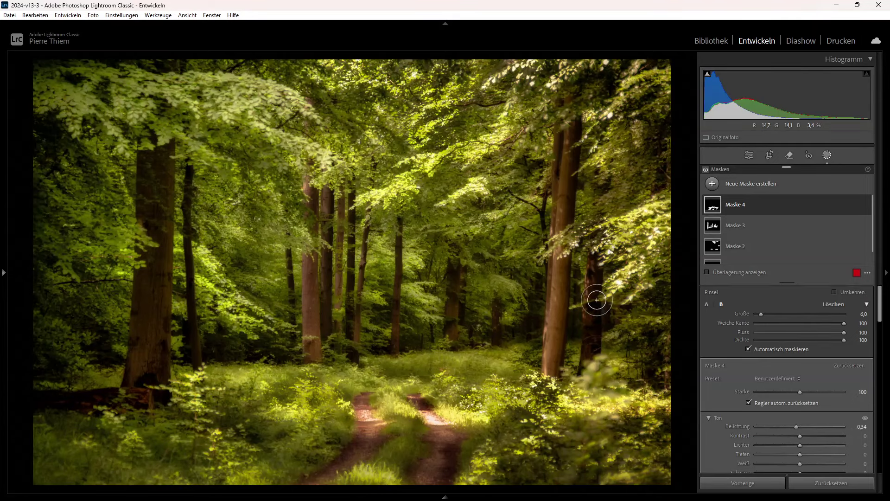
pyautogui.scroll(3, 390, 182)
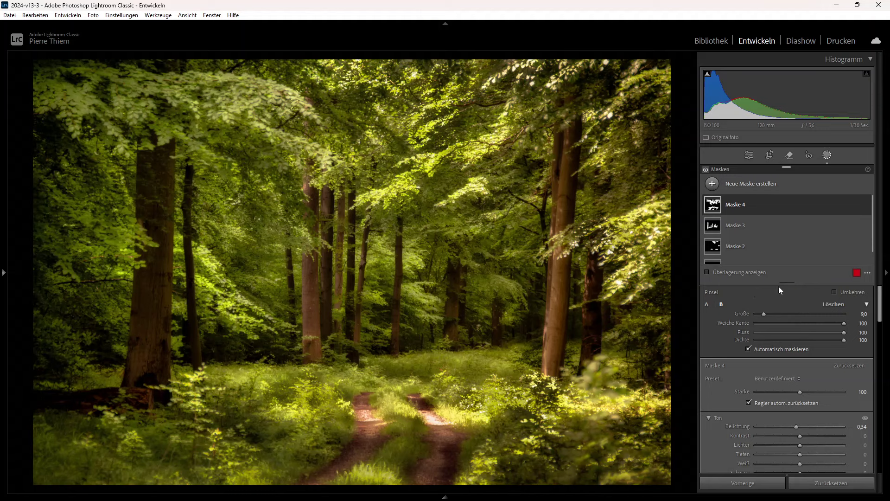
# In Kalibrierung, raise Blue primary saturation to +29 and lower Green to −9
pyautogui.click(826, 156)
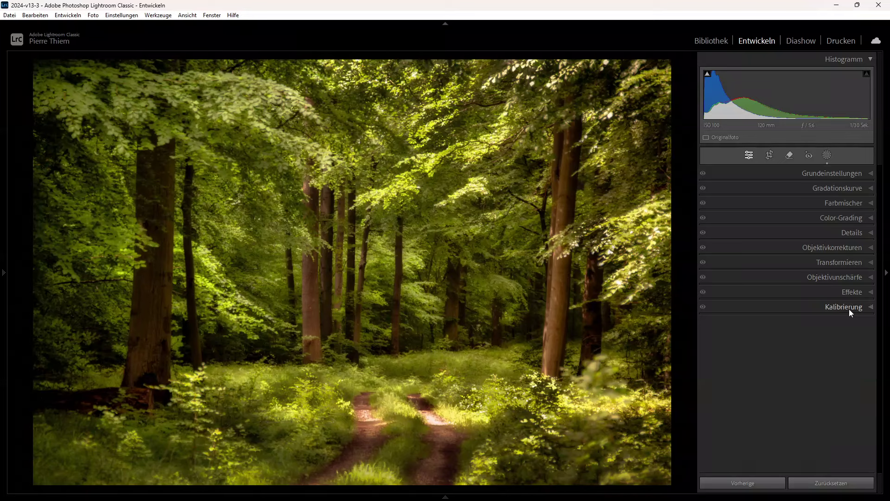
pyautogui.click(849, 307)
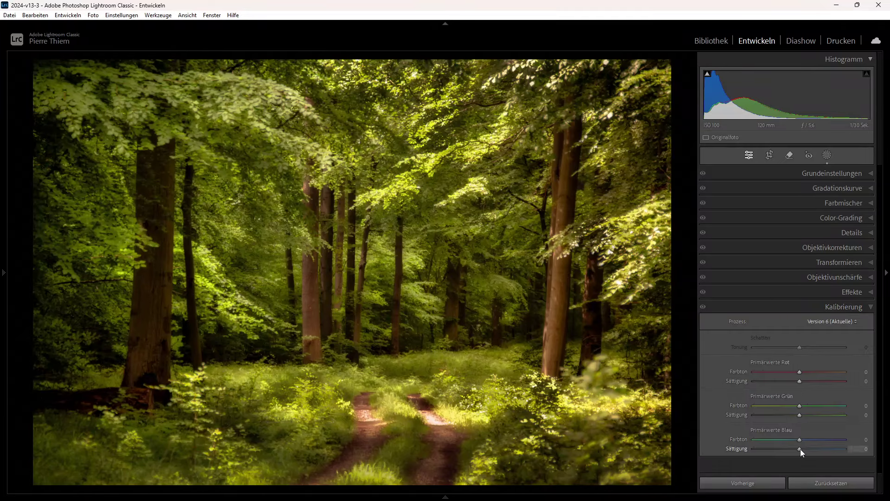
pyautogui.moveTo(810, 449); pyautogui.dragTo(815, 450)
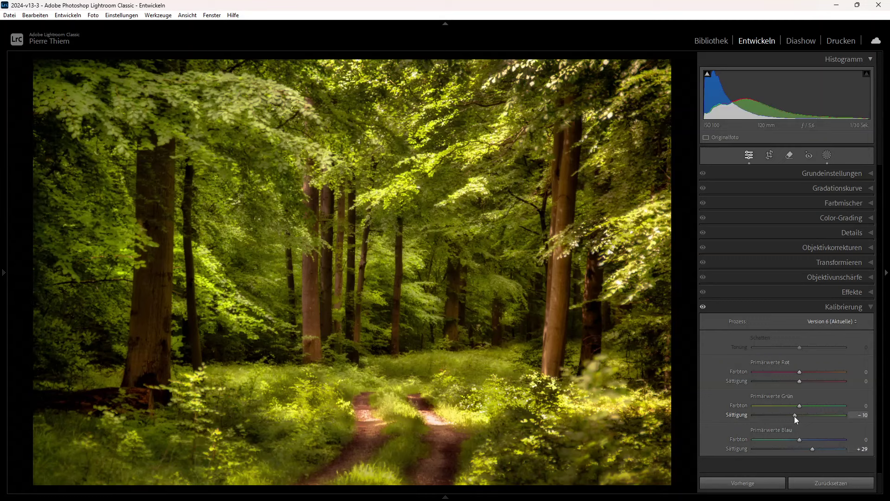
pyautogui.moveTo(794, 416); pyautogui.dragTo(794, 417)
pyautogui.moveTo(795, 416); pyautogui.dragTo(797, 416)
pyautogui.click(869, 307)
# Add a post-crop vignette with amount −15 in Effekte
pyautogui.click(858, 291)
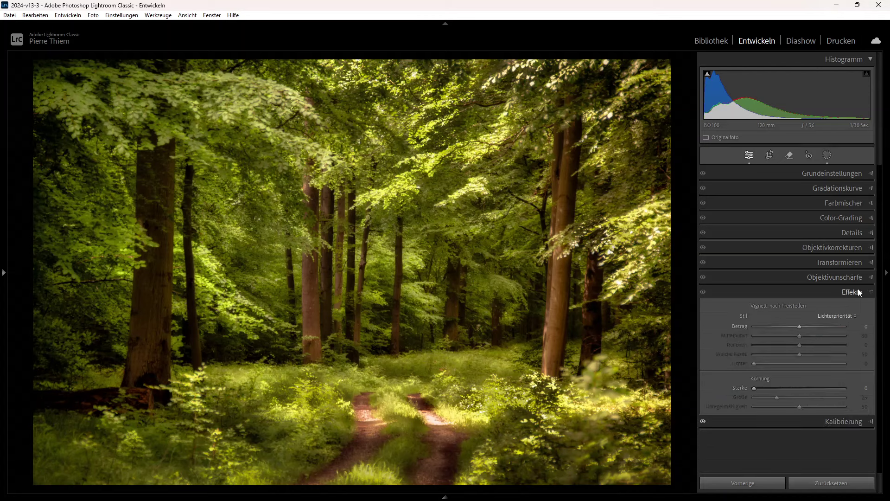
pyautogui.moveTo(800, 327); pyautogui.dragTo(794, 327)
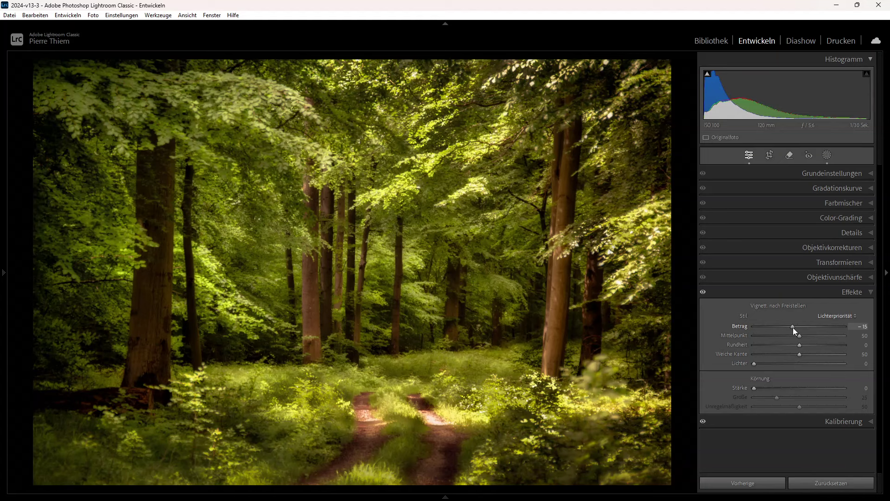
pyautogui.click(856, 293)
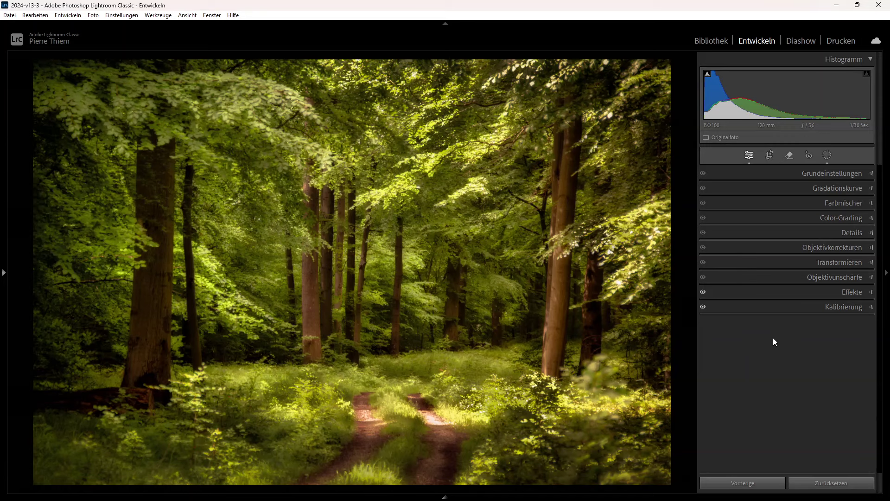
# Edit a copy of the photo in Photoshop 2024, converting its colours to the sRGB working space
pyautogui.rightClick(323, 196)
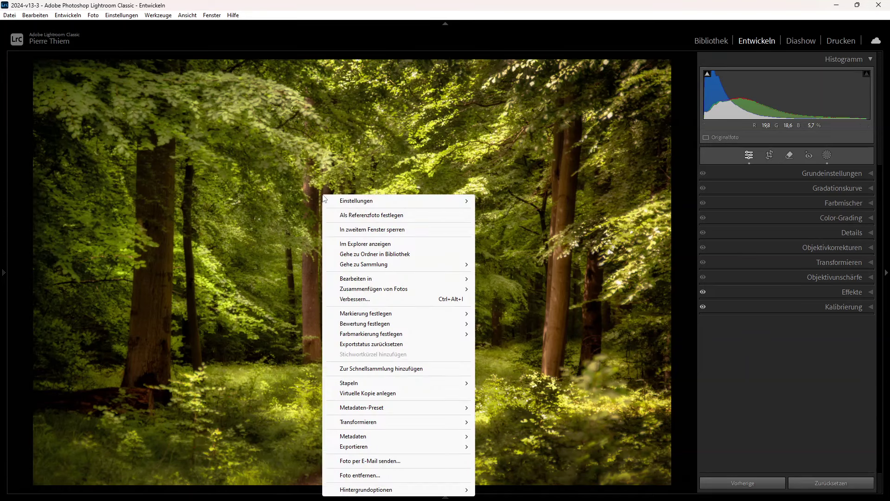
pyautogui.moveTo(398, 278)
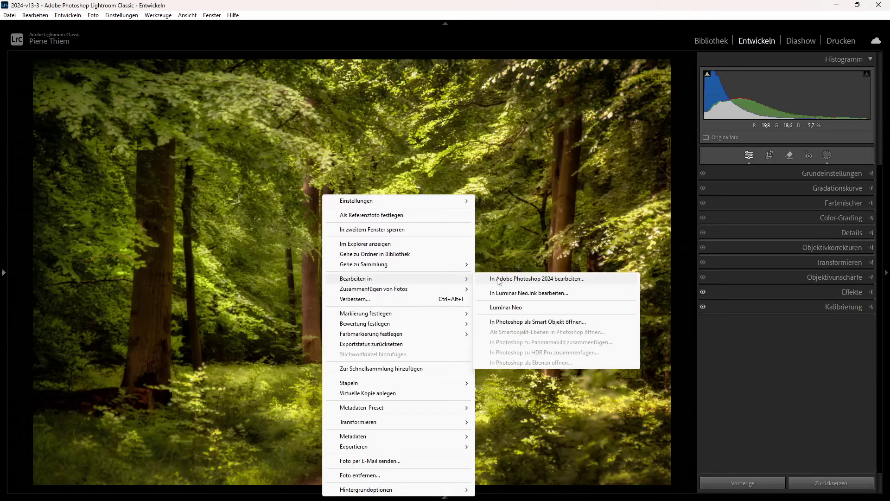
pyautogui.click(498, 279)
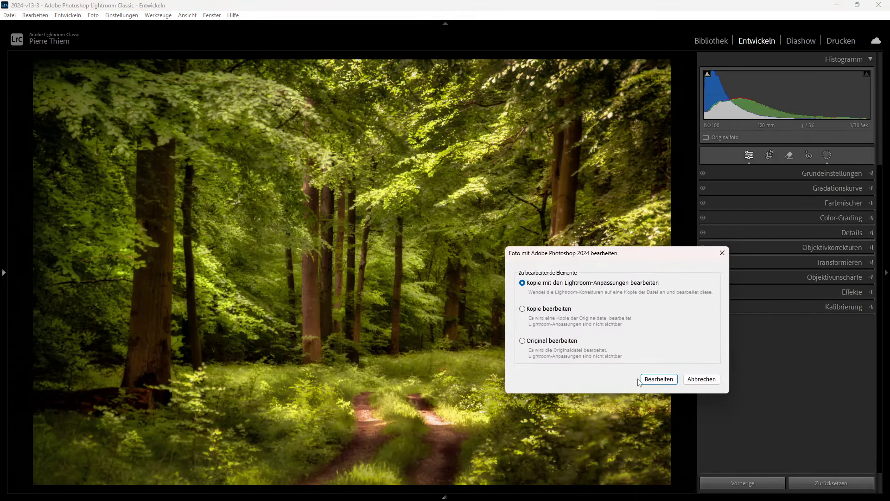
pyautogui.click(650, 379)
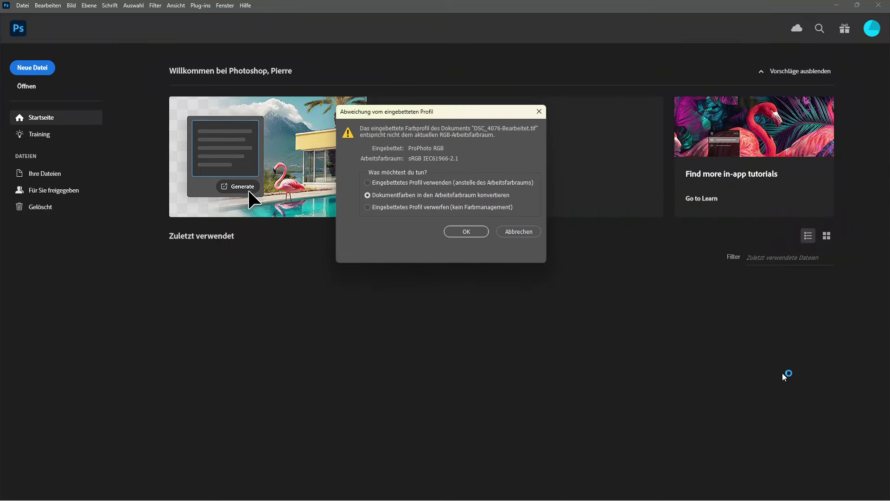
pyautogui.click(466, 232)
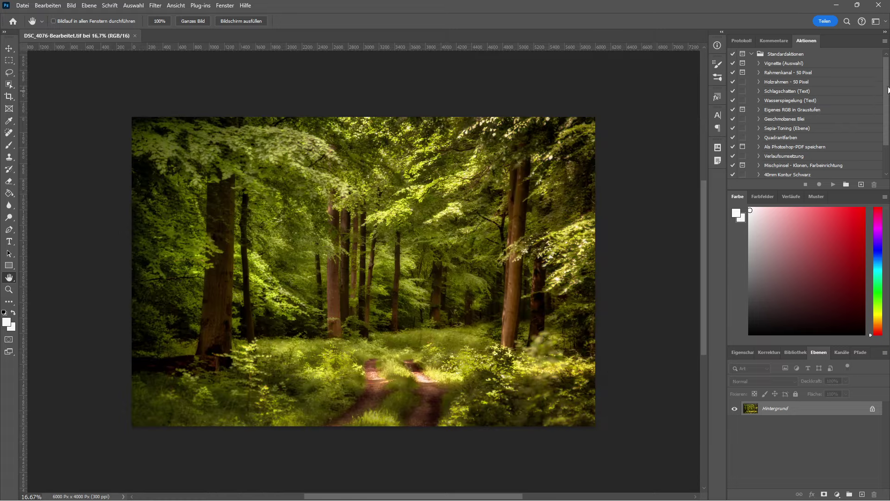
# Play the '10mm Rahmen Kontur' action to frame the photo
pyautogui.moveTo(888, 89); pyautogui.dragTo(887, 119)
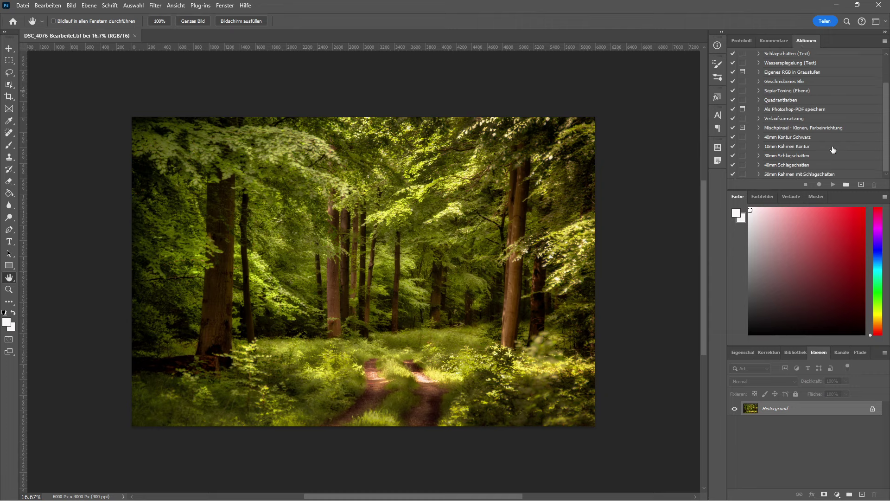
pyautogui.click(771, 147)
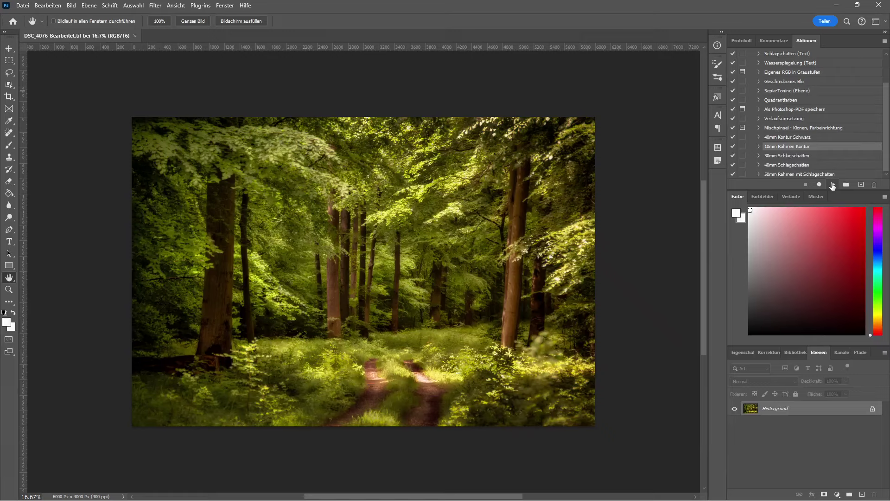
pyautogui.click(833, 185)
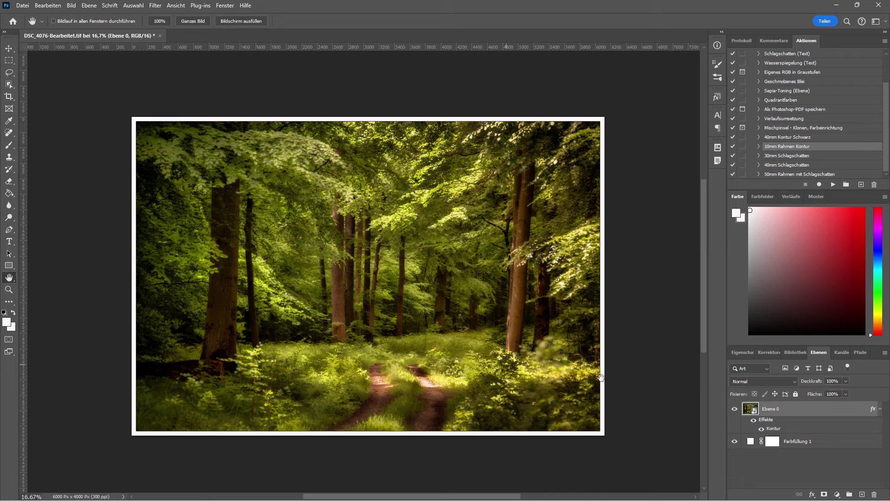
# Add a Solid Color fill layer above Farbfüllung 1 in dark olive #272301 sampled from the photo
pyautogui.click(798, 446)
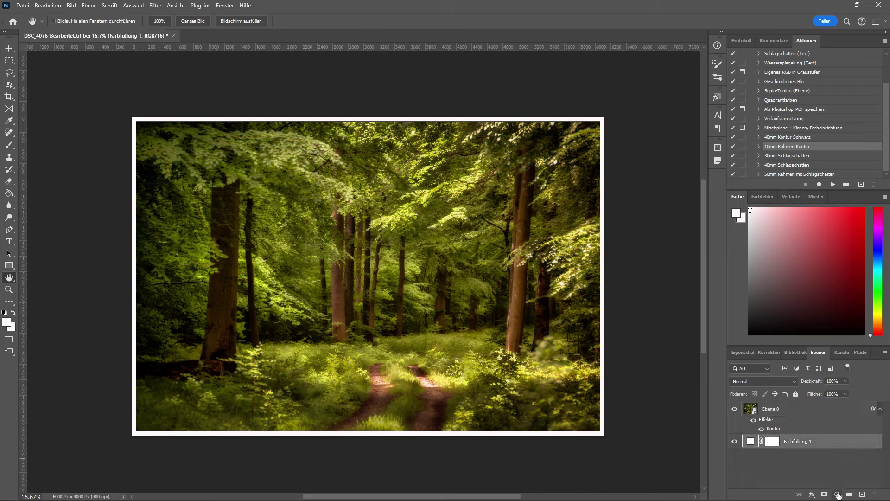
pyautogui.click(837, 494)
pyautogui.click(818, 331)
pyautogui.click(593, 126)
pyautogui.click(591, 123)
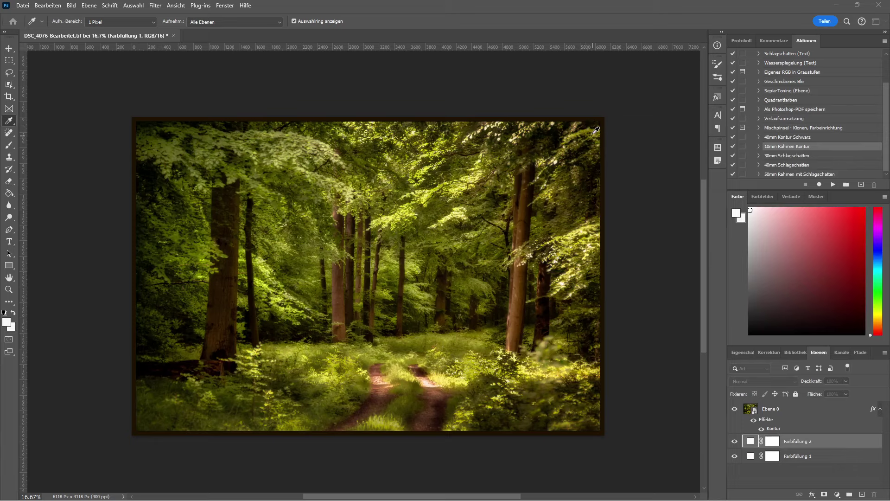
pyautogui.click(591, 130)
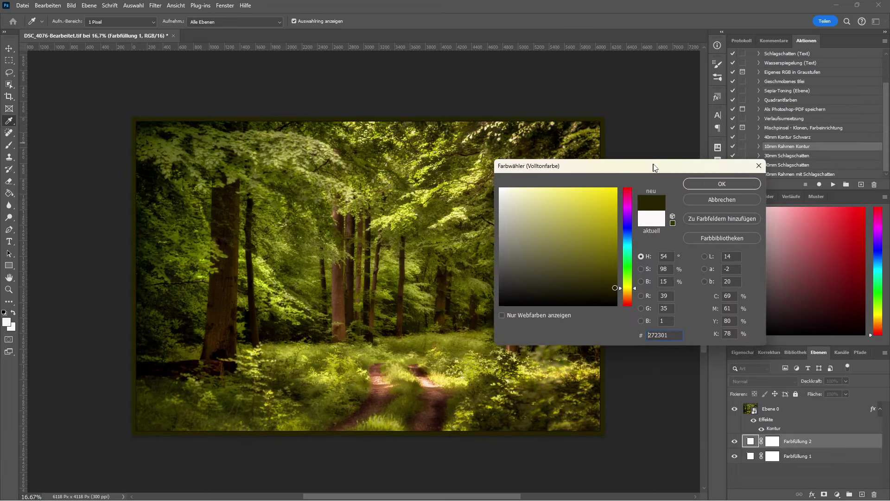
pyautogui.click(724, 184)
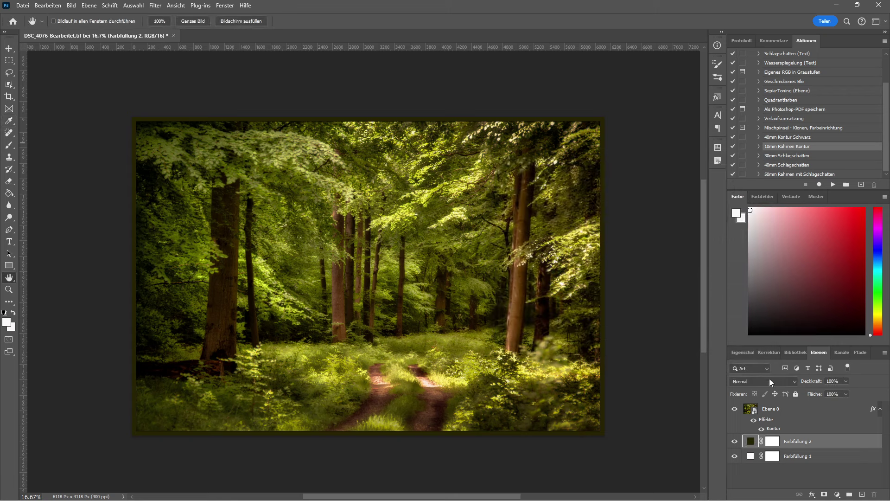
pyautogui.click(775, 429)
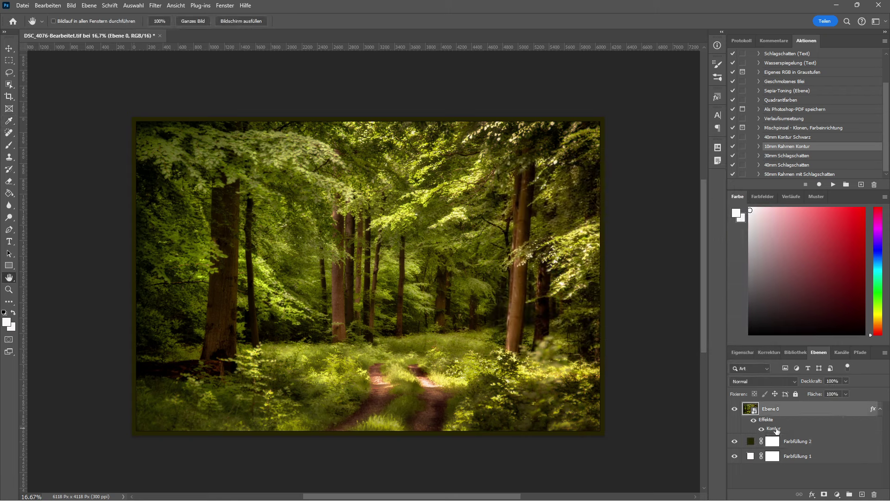
pyautogui.doubleClick(777, 429)
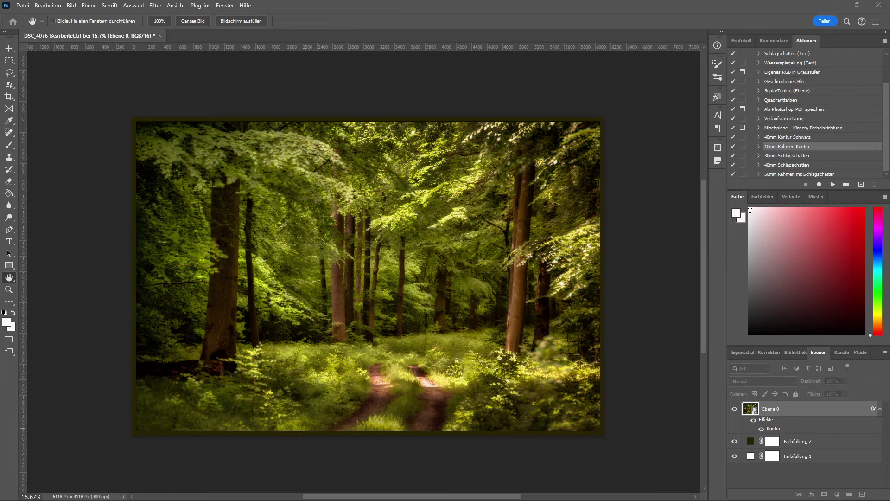
# Recolour the Ebene 0 Kontur stroke to near-white fdfcfc and save the framed photo
pyautogui.moveTo(606, 80); pyautogui.dragTo(655, 40)
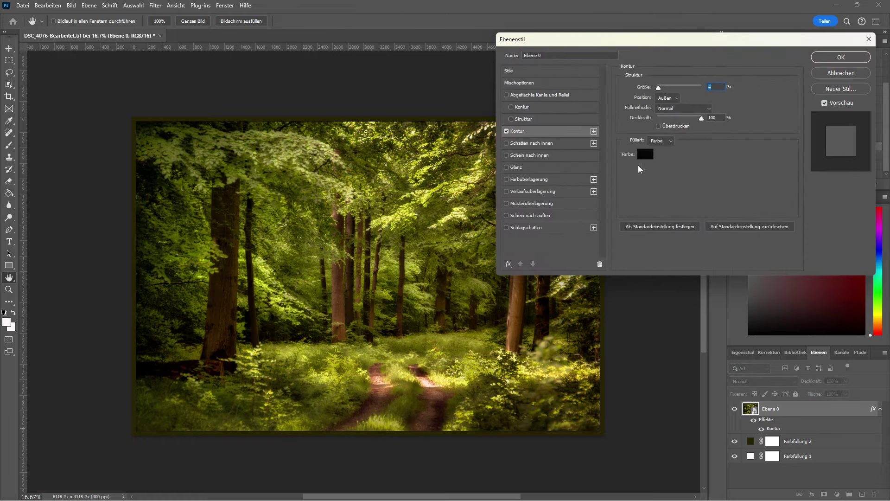
pyautogui.click(644, 154)
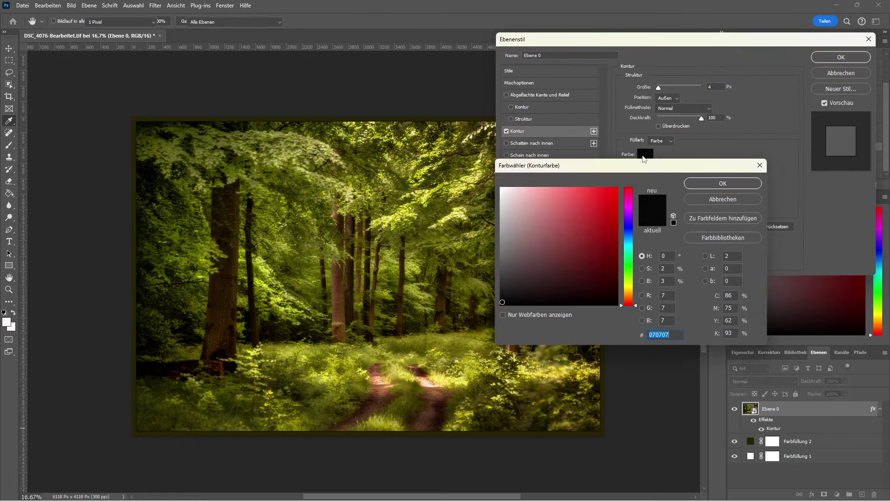
pyautogui.click(501, 189)
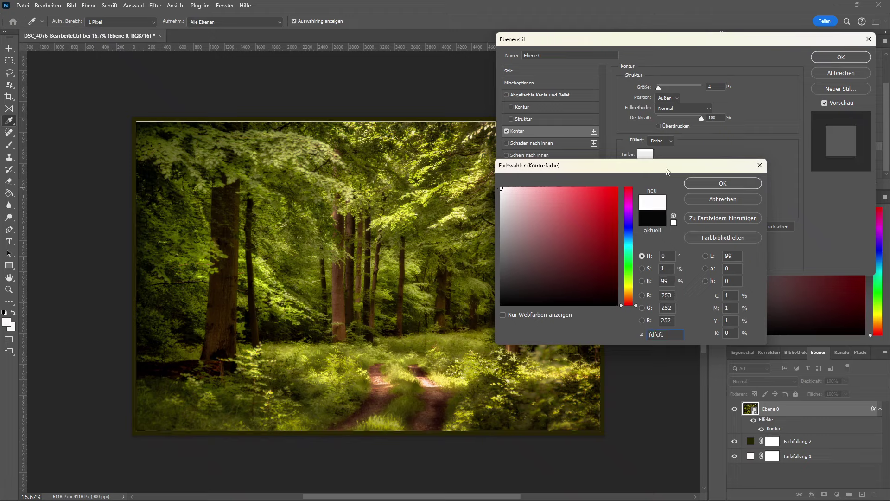
pyautogui.click(725, 185)
pyautogui.click(839, 58)
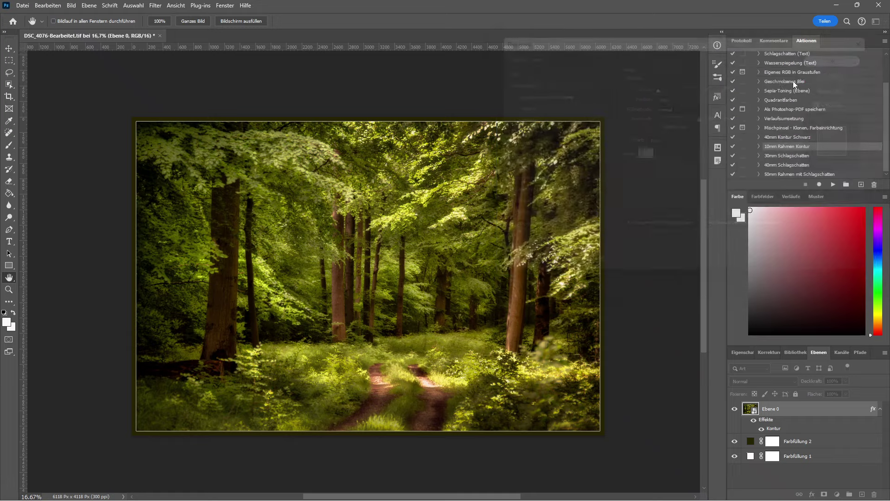
pyautogui.click(23, 6)
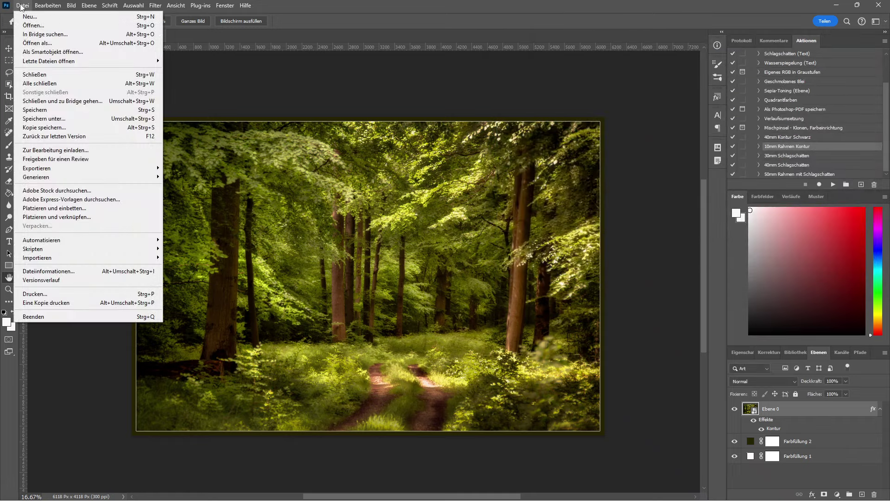
pyautogui.click(34, 112)
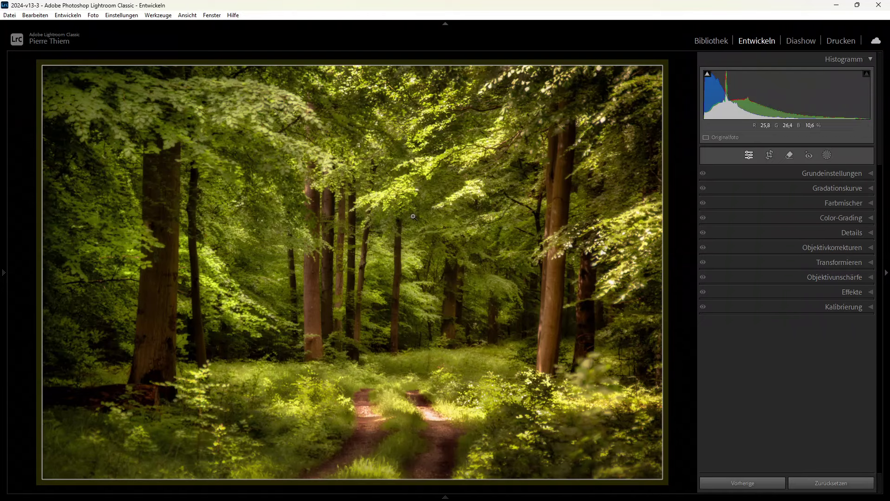
# Switch to the Bibliothek grid and resize thumbnails to four forest versions per row
pyautogui.click(701, 42)
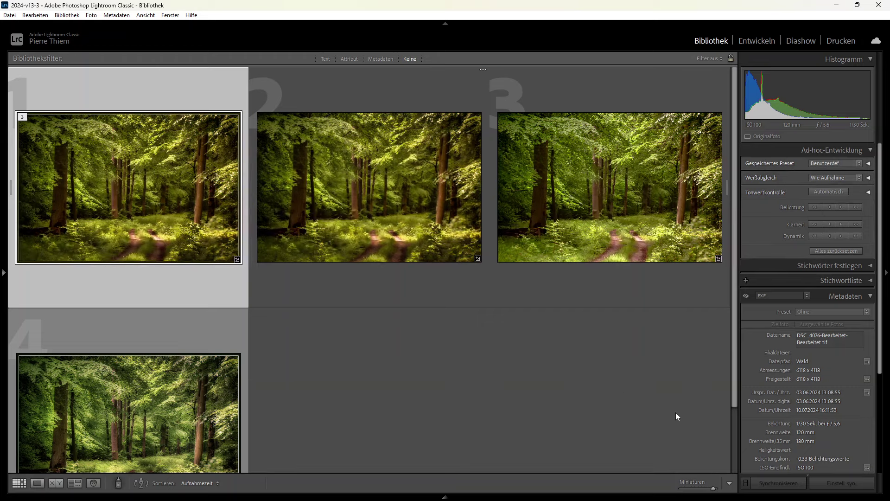
pyautogui.click(711, 490)
pyautogui.moveTo(710, 490); pyautogui.dragTo(709, 490)
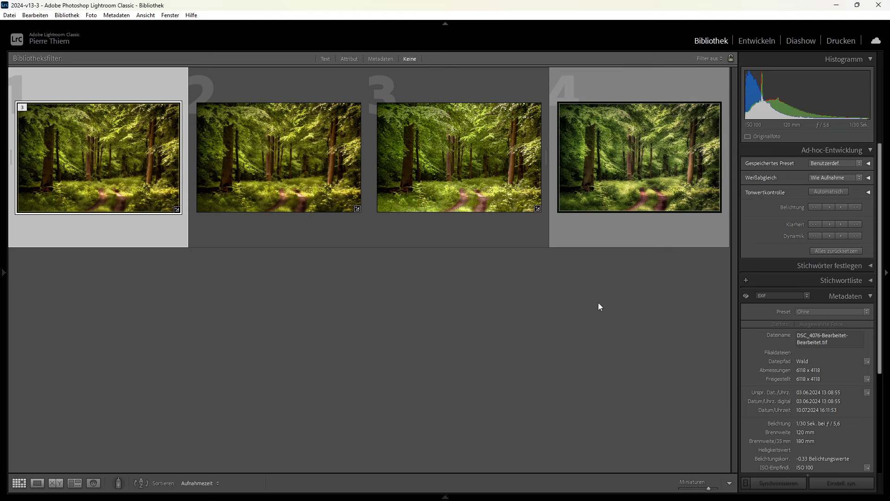
pyautogui.moveTo(639, 156)
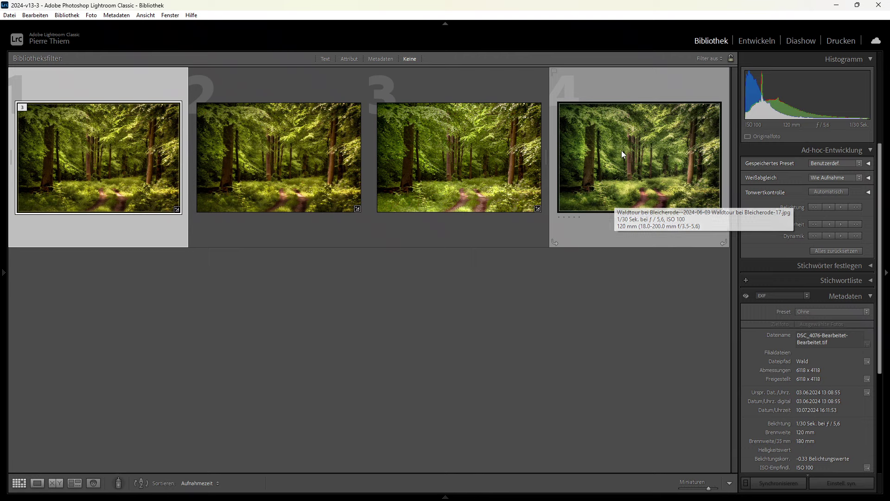
# Open the fourth version in Loupe view and step through DSC_4076.NEF and DSC_4076-Bearbeitet.tif
pyautogui.doubleClick(622, 154)
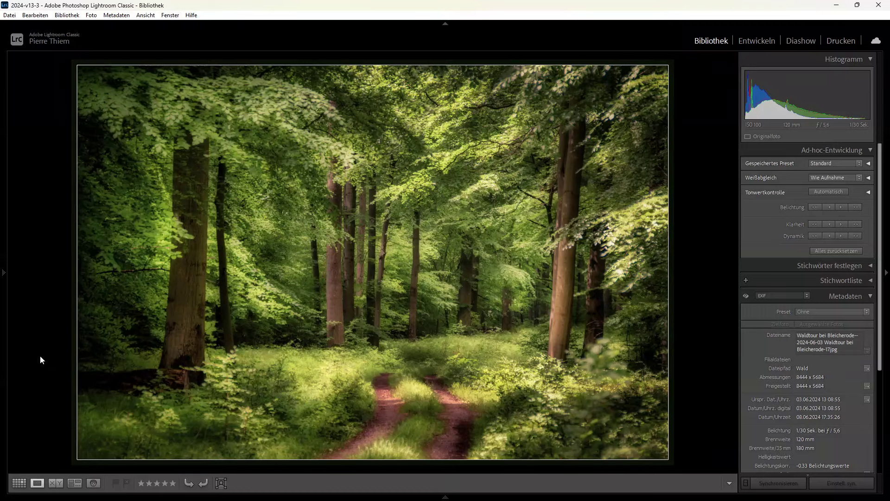
pyautogui.press('Right')
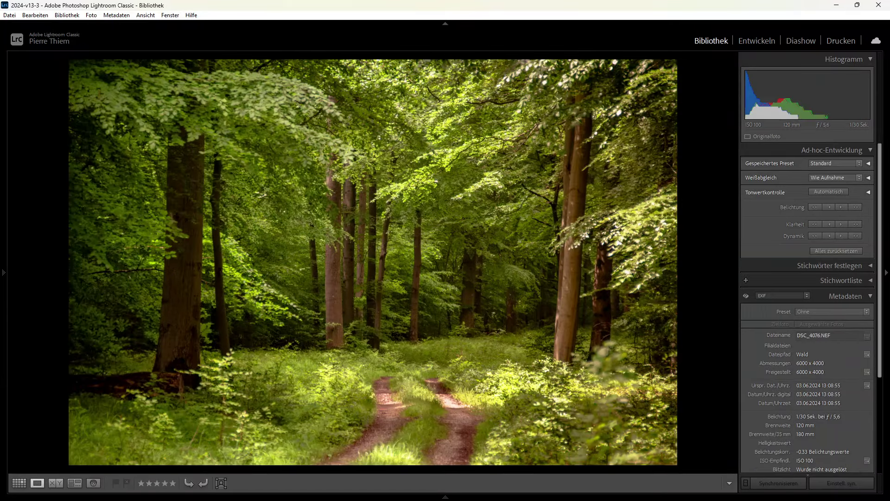
pyautogui.press('Right')
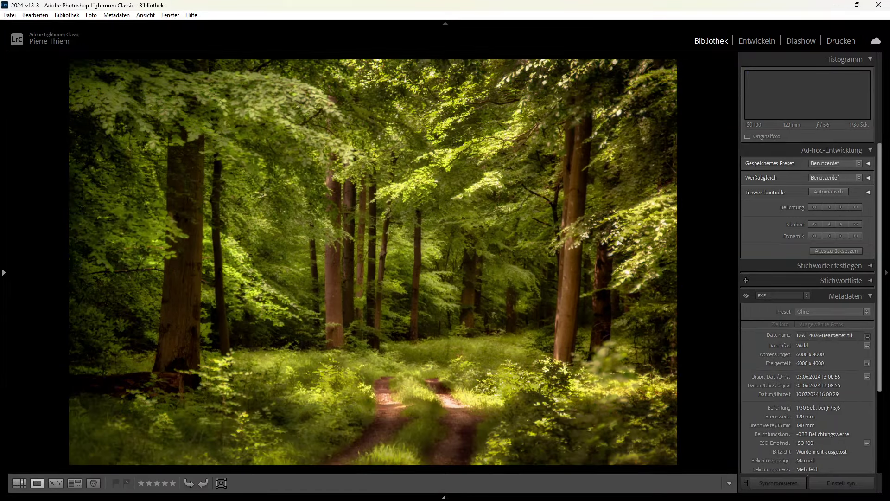